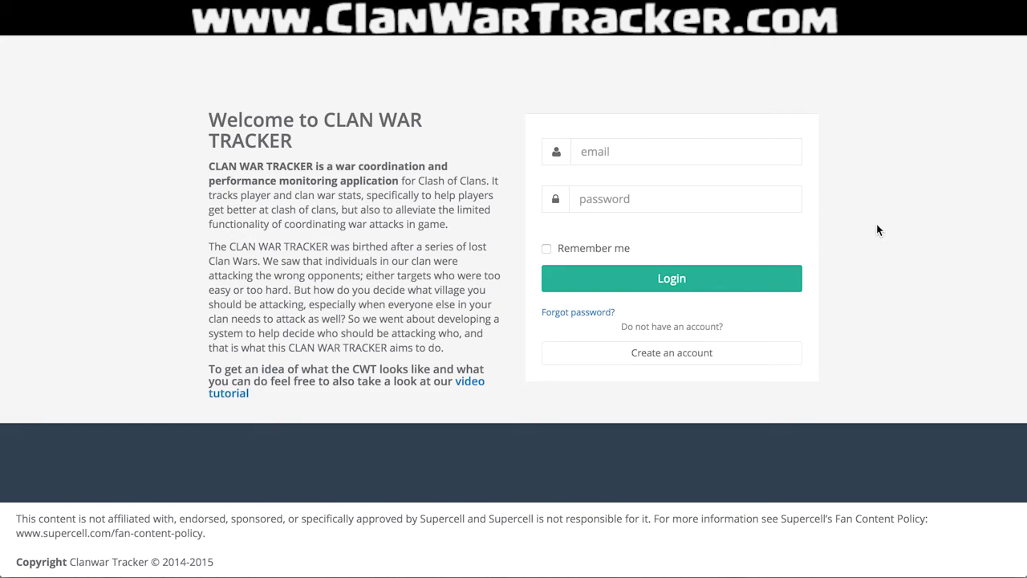
# Sign up a second account with the new e-mail address and the pasted password entered twice.
pyautogui.click(660, 354)
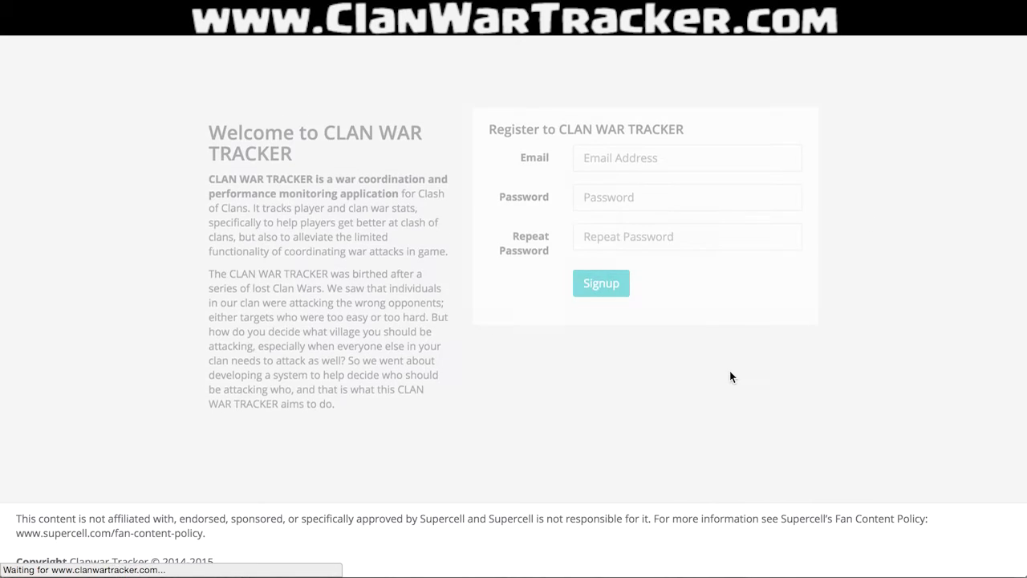
pyautogui.click(657, 171)
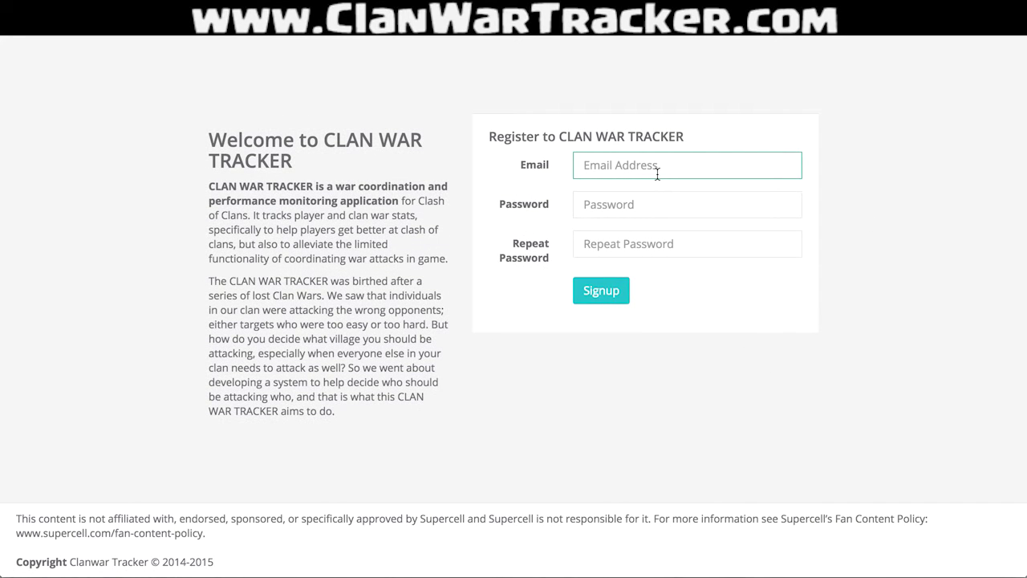
pyautogui.click(637, 203)
pyautogui.click(634, 243)
pyautogui.click(644, 165)
pyautogui.press('Tab')
pyautogui.hotkey('ctrl', 'v')
pyautogui.press('Tab')
pyautogui.hotkey('ctrl', 'v')
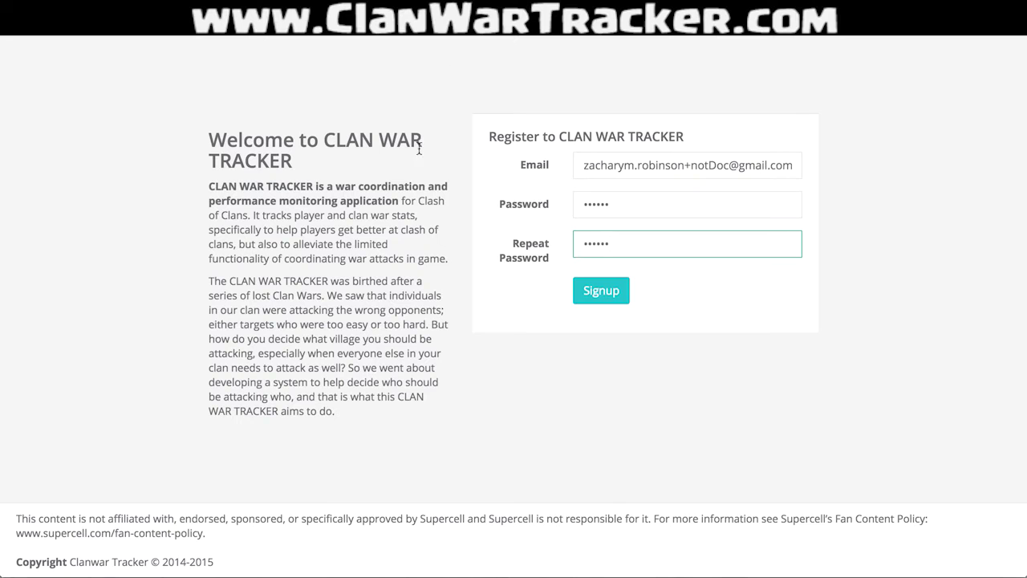
pyautogui.click(615, 294)
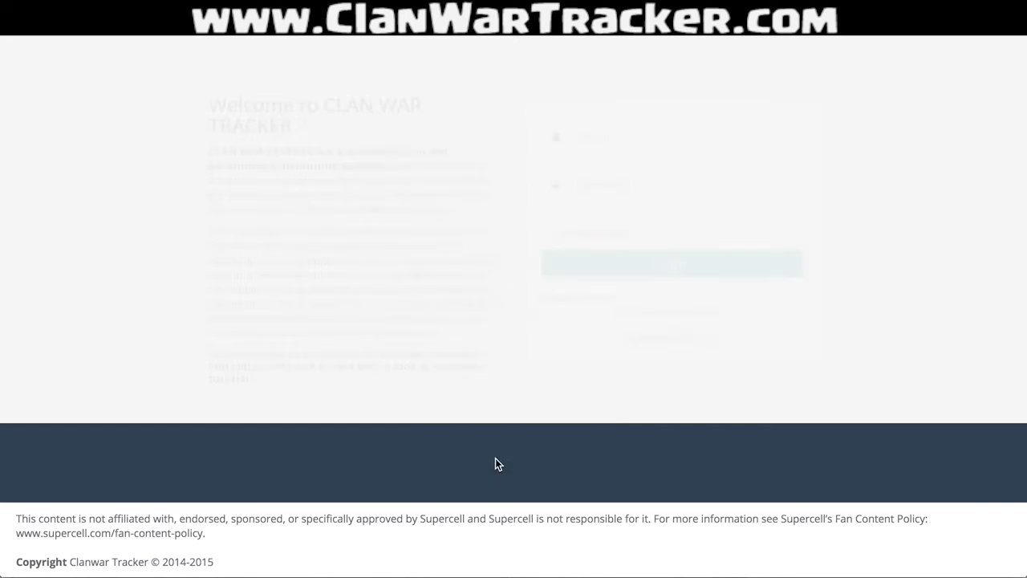
# Log in using the new account's e-mail address and six-character password.
pyautogui.click(650, 154)
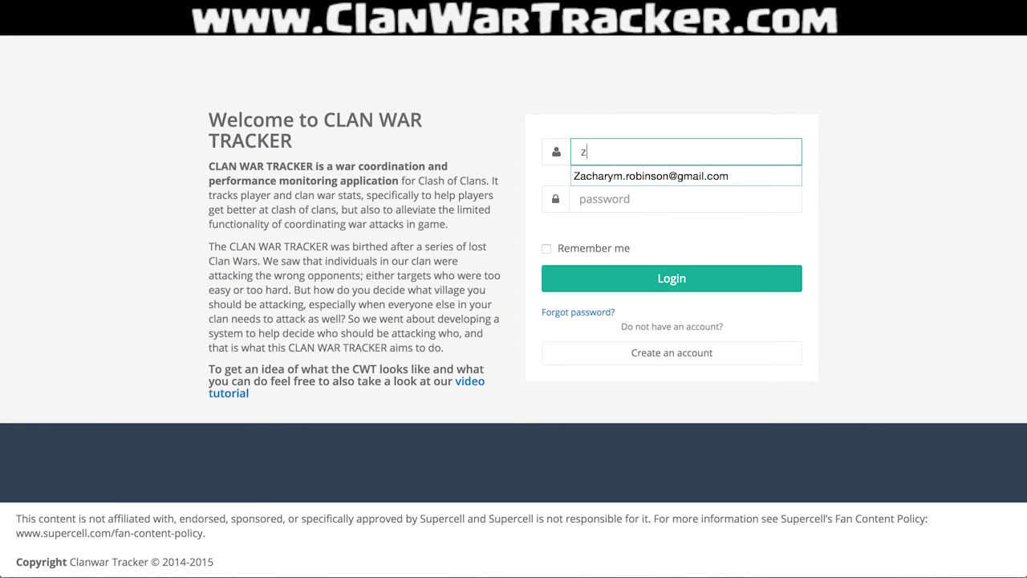
pyautogui.press('Tab')
pyautogui.write('******')
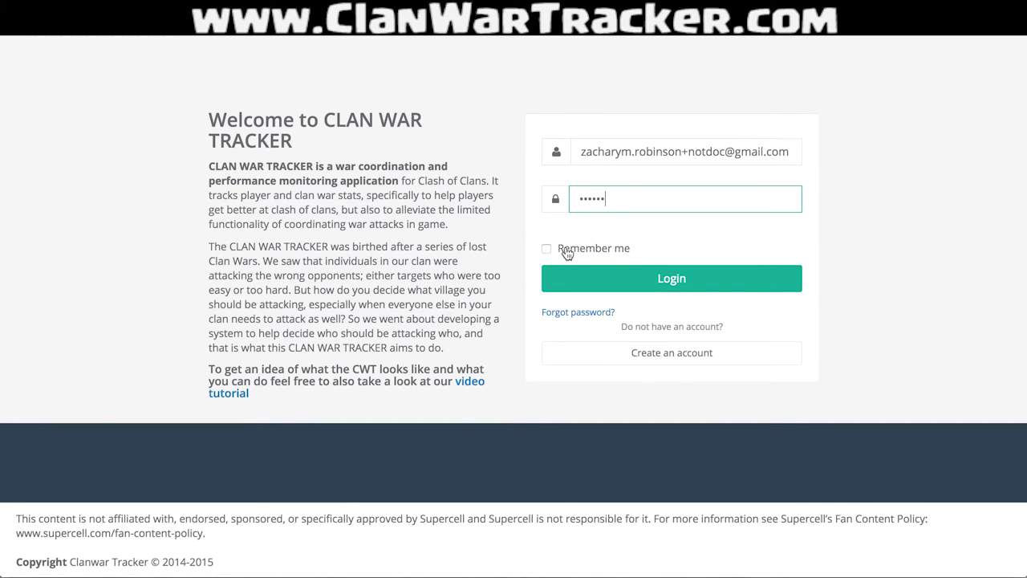
pyautogui.click(638, 281)
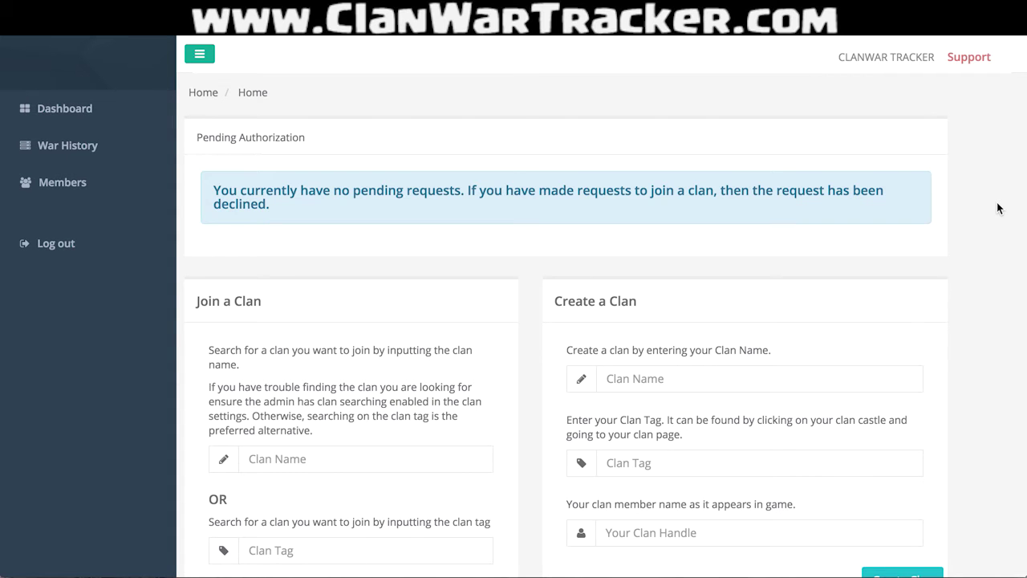
# Look over the Create a Clan fields and the clan search by name and tag options.
pyautogui.scroll(-3, 999, 208)
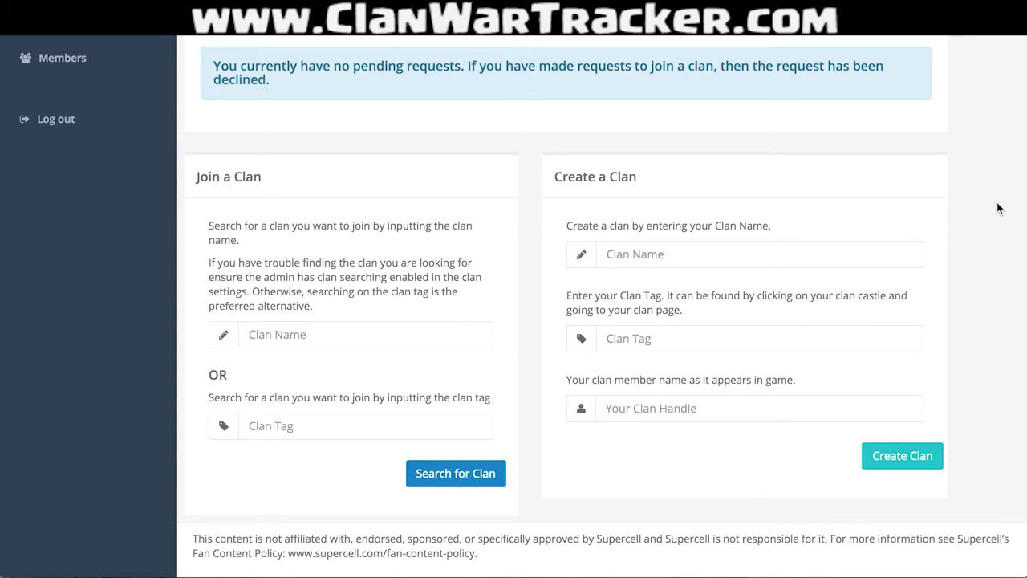
pyautogui.click(714, 262)
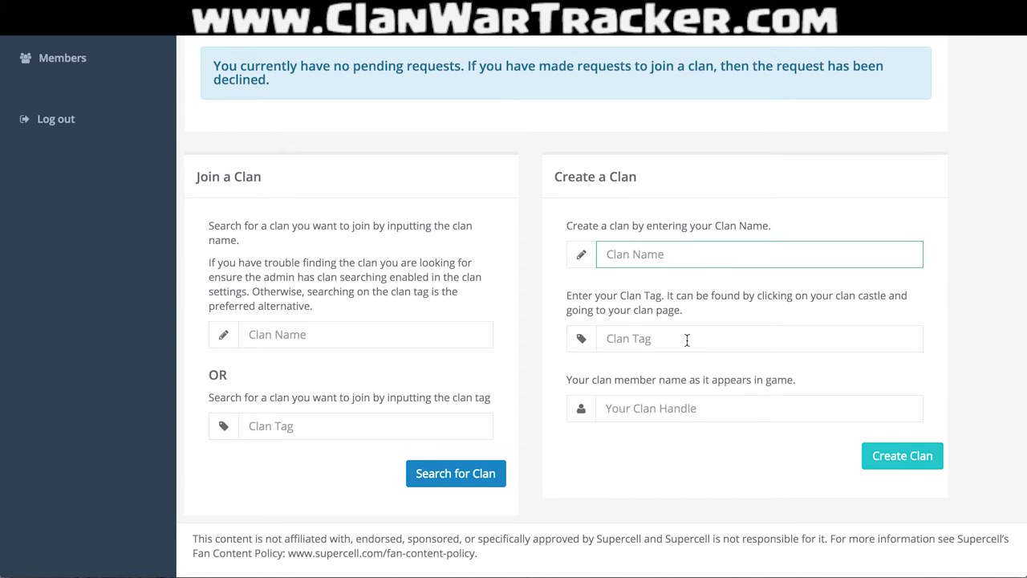
pyautogui.click(686, 401)
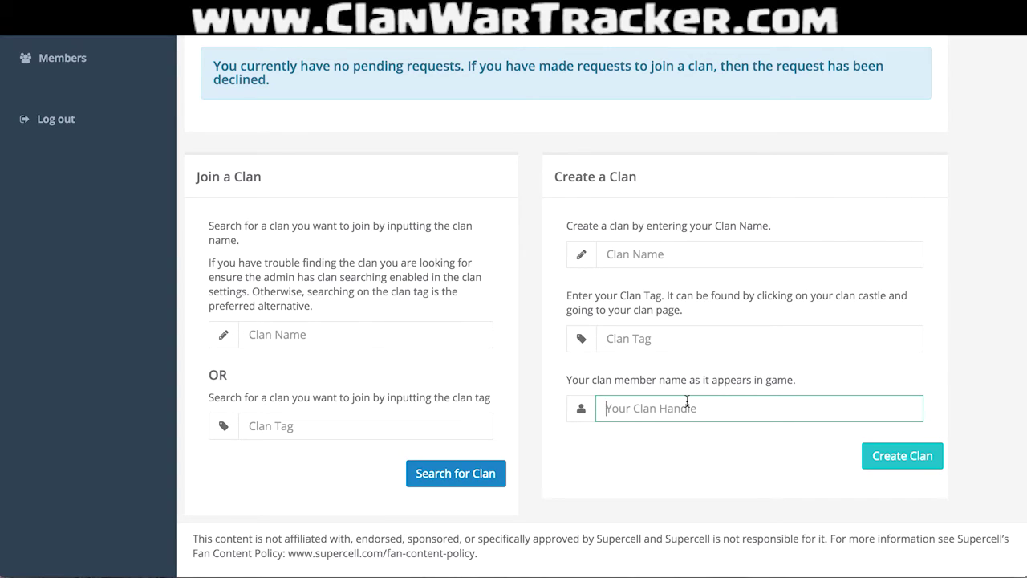
pyautogui.click(333, 334)
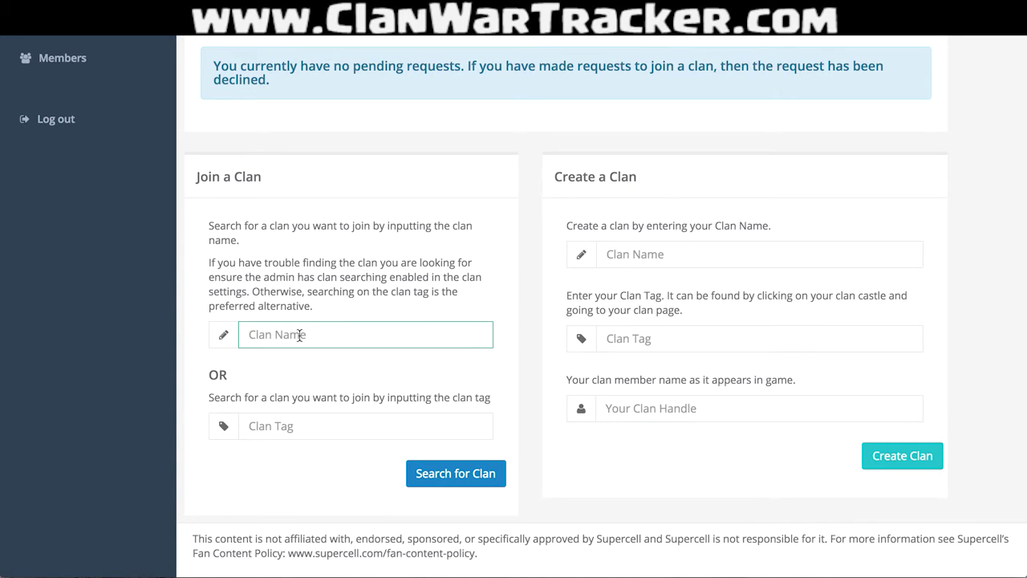
pyautogui.click(301, 425)
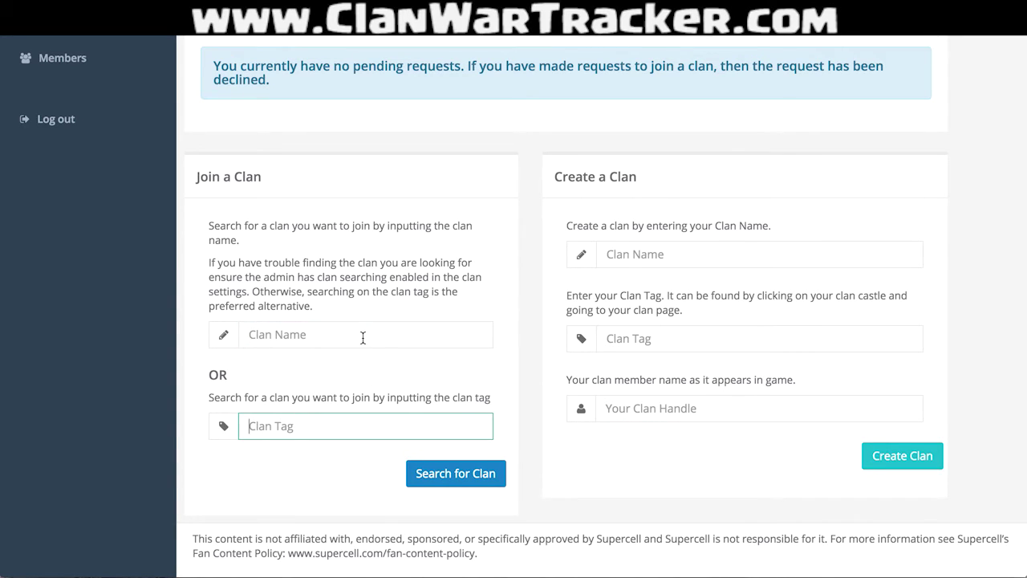
# Enter clan name unRealDedicated, tag #12345678 and the player's clan handle, then submit.
pyautogui.click(675, 252)
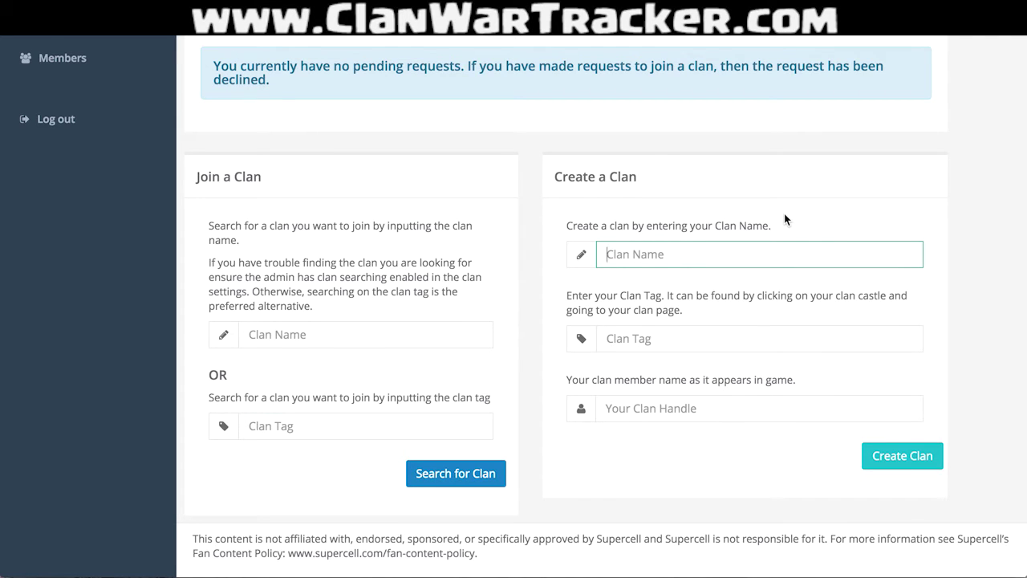
pyautogui.write('unRealDedicated')
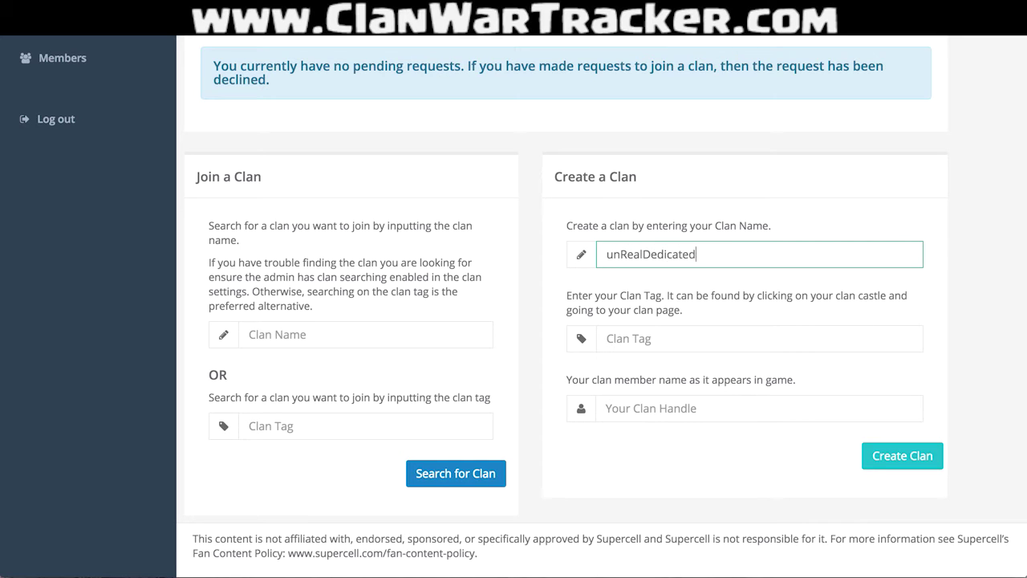
pyautogui.moveTo(328, 571)
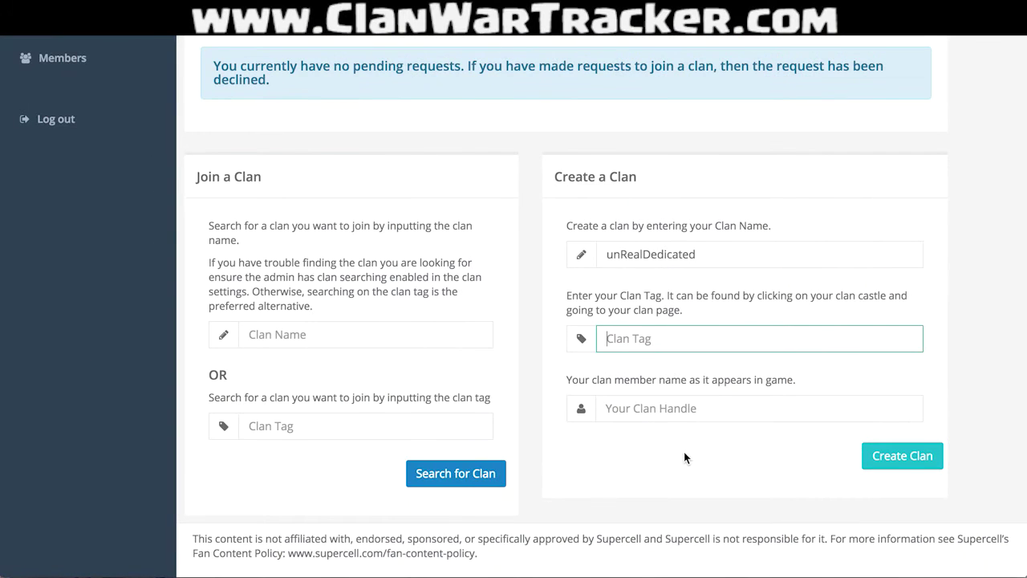
pyautogui.write('#12345678')
pyautogui.click(605, 407)
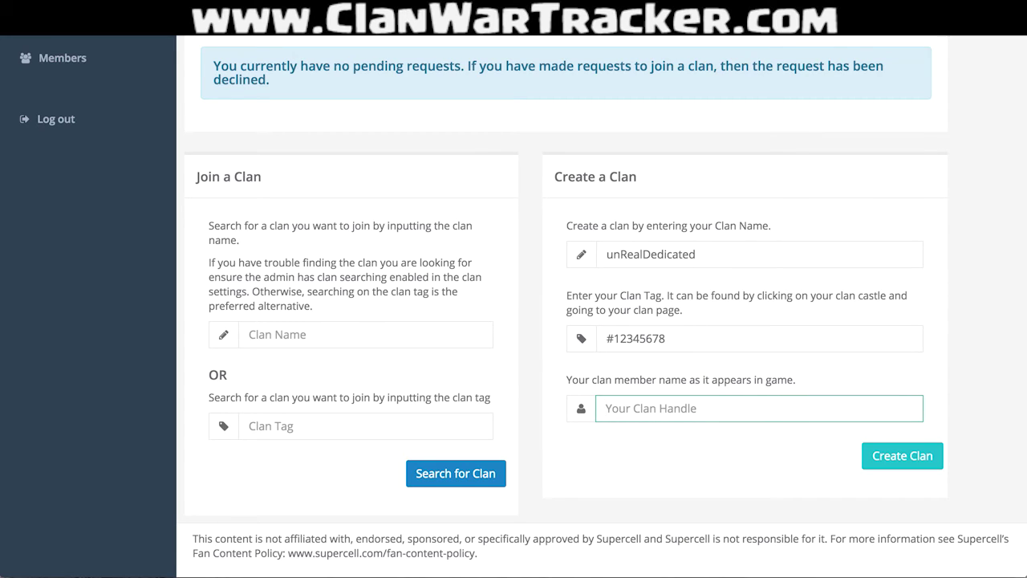
pyautogui.write('notDoctorRobinson')
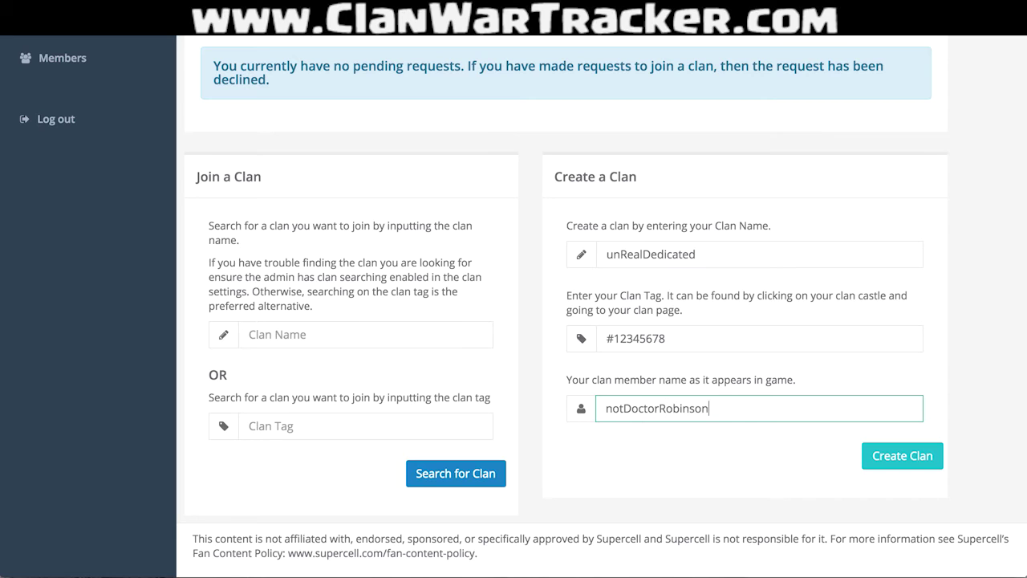
pyautogui.click(918, 455)
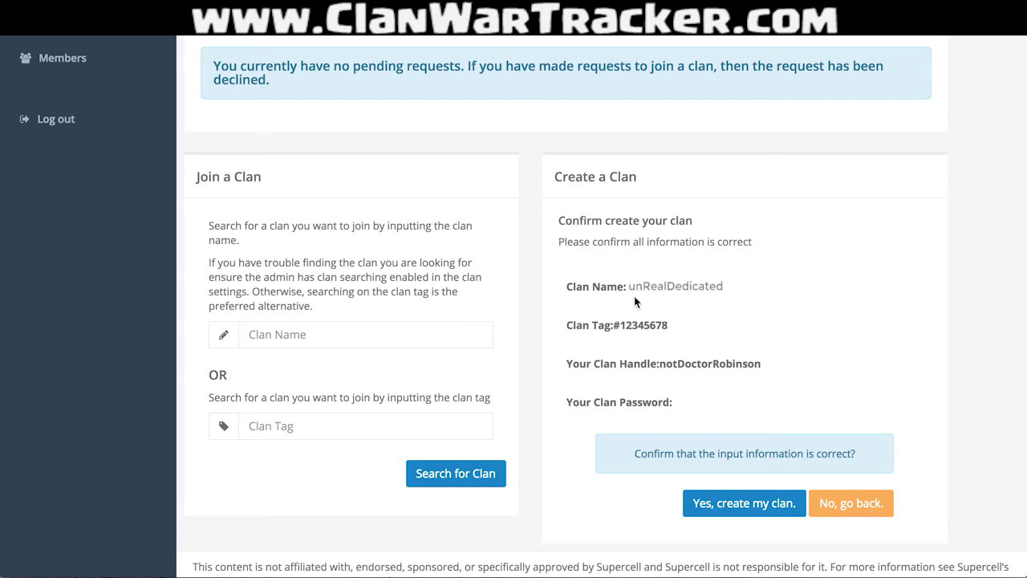
# Confirm creating unRealDedicated and go to the clan's page for adding members.
pyautogui.click(747, 502)
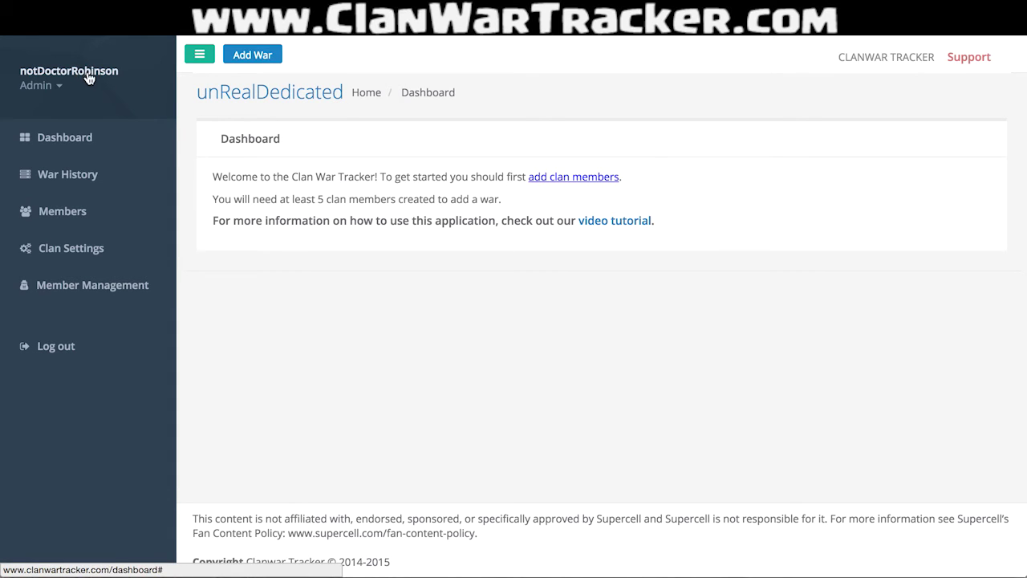
pyautogui.click(60, 88)
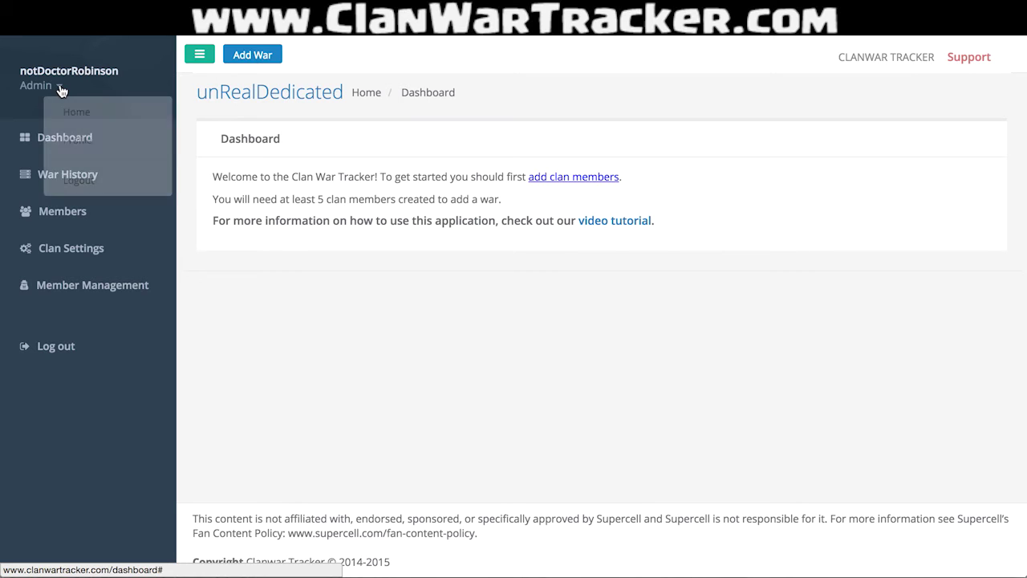
pyautogui.click(60, 88)
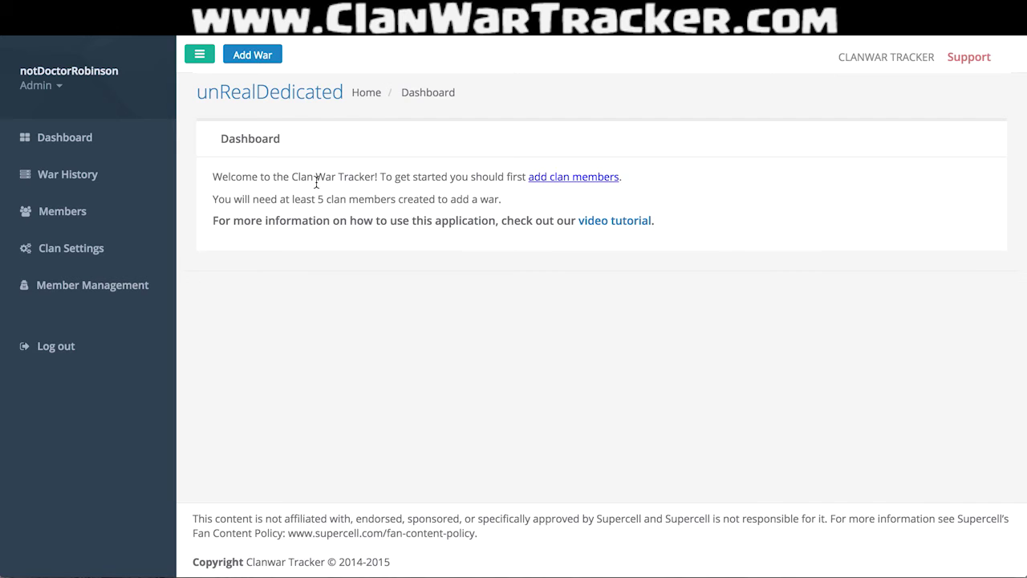
pyautogui.click(575, 180)
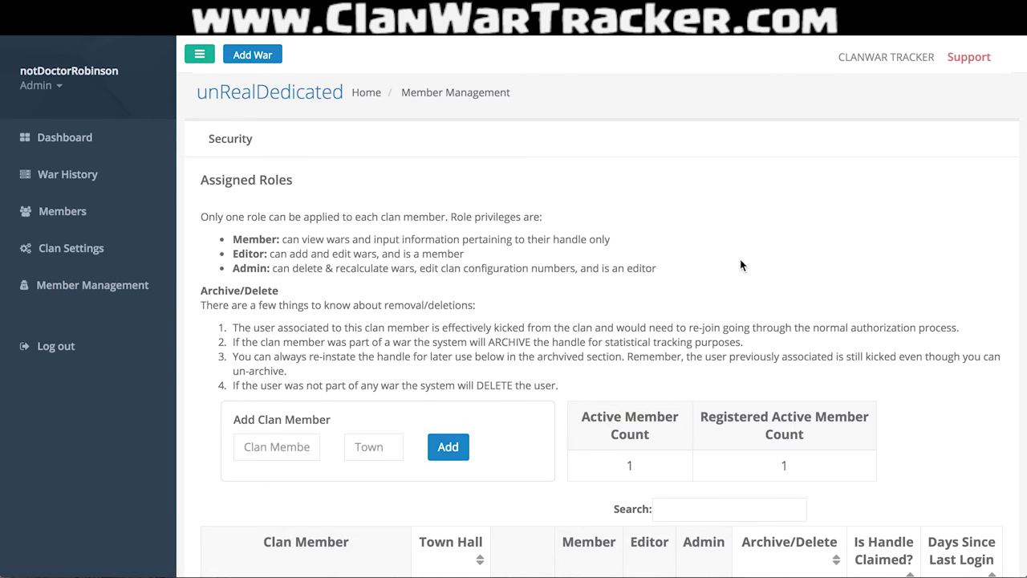
# Add the first two clan members to the roster at town halls 6 and 7.
pyautogui.scroll(-5, 740, 260)
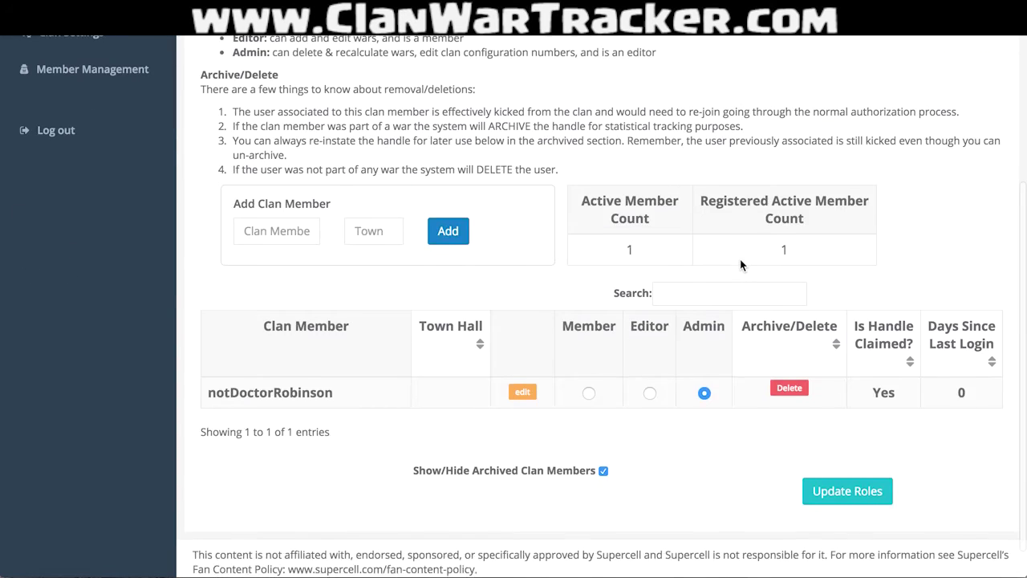
pyautogui.click(266, 294)
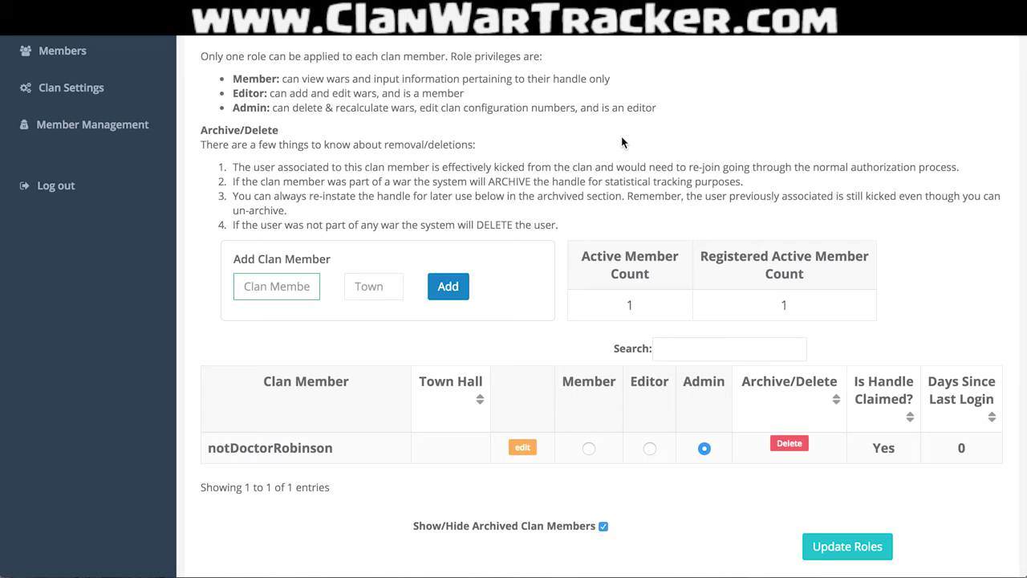
pyautogui.write('Keving')
pyautogui.click(373, 286)
pyautogui.write('6')
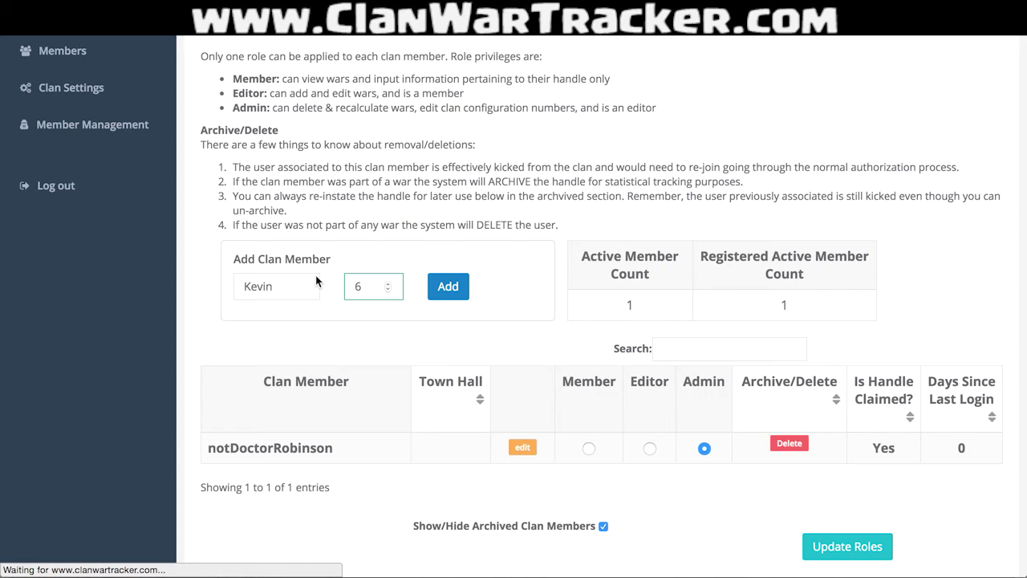
pyautogui.click(446, 282)
pyautogui.click(287, 365)
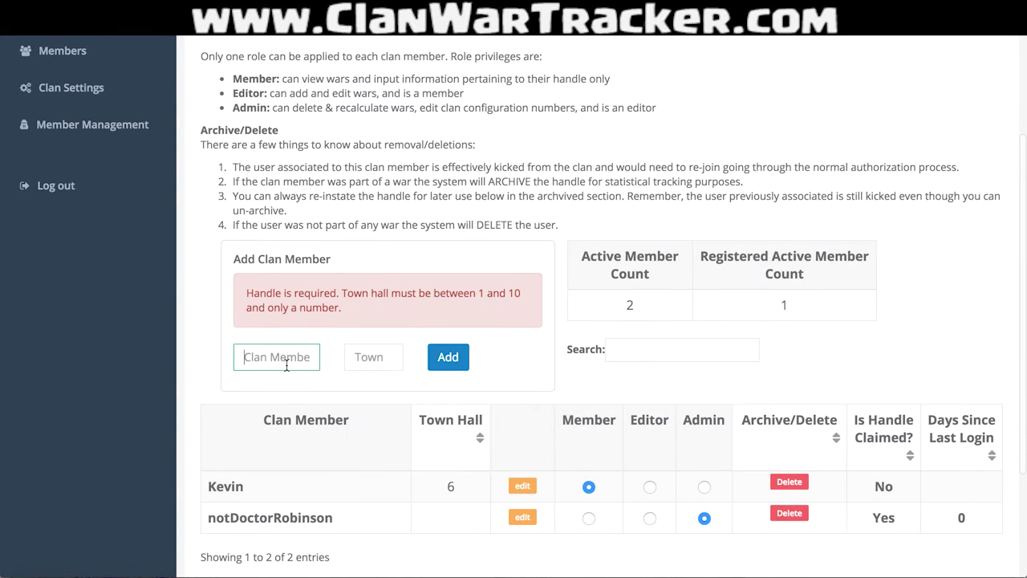
pyautogui.write('Ramona')
pyautogui.press('Tab')
pyautogui.write('7')
pyautogui.click(446, 358)
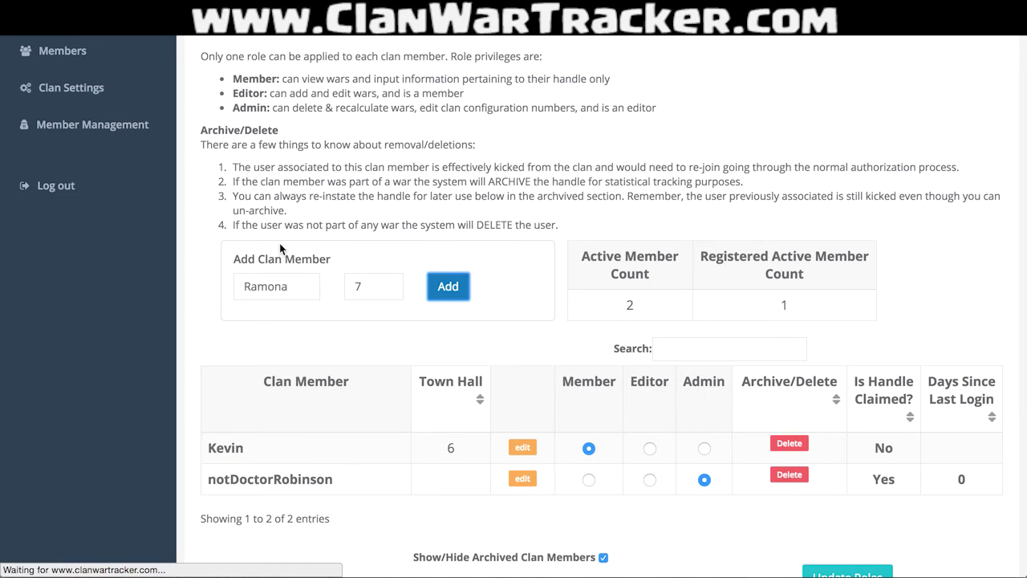
# Add two more clan members at town halls 10 and 9.
pyautogui.click(303, 294)
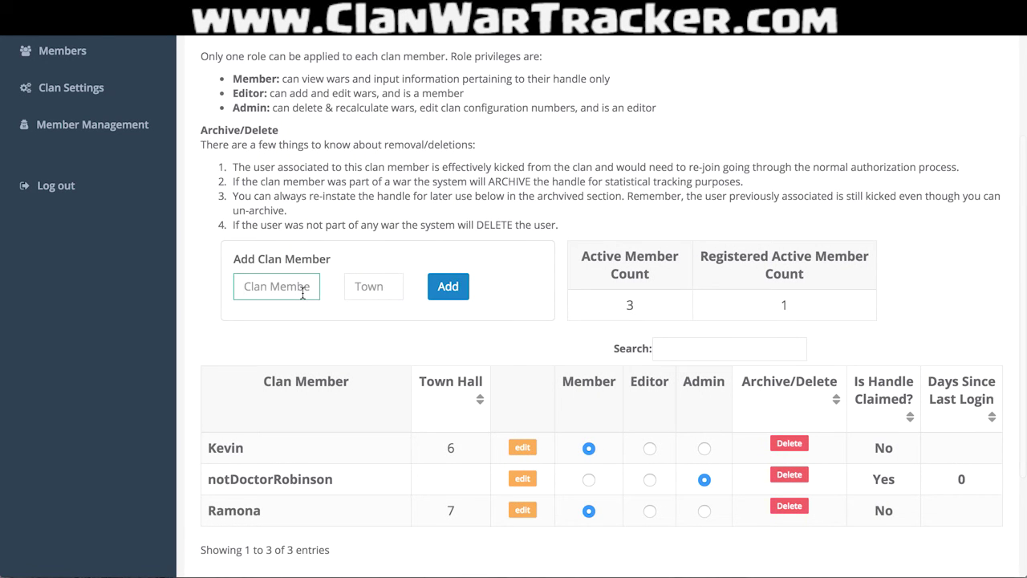
pyautogui.write('Shaq')
pyautogui.click(381, 286)
pyautogui.write('10')
pyautogui.click(446, 297)
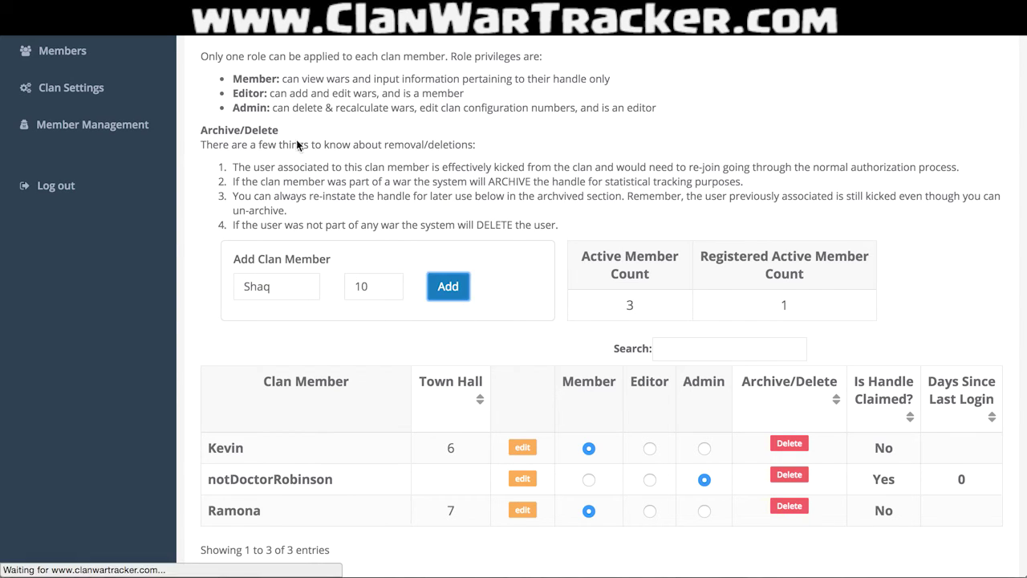
pyautogui.click(294, 285)
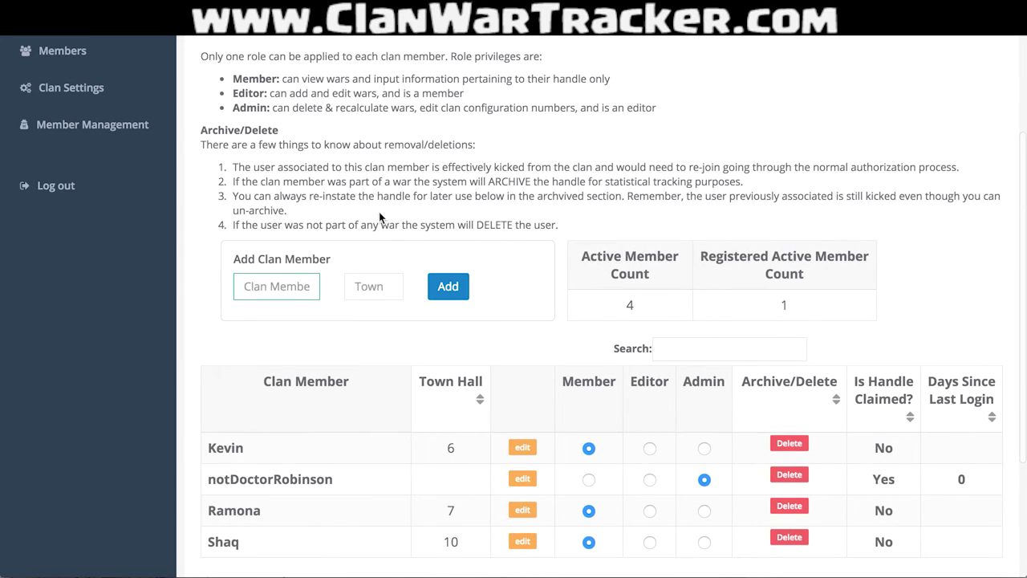
pyautogui.write('Jose')
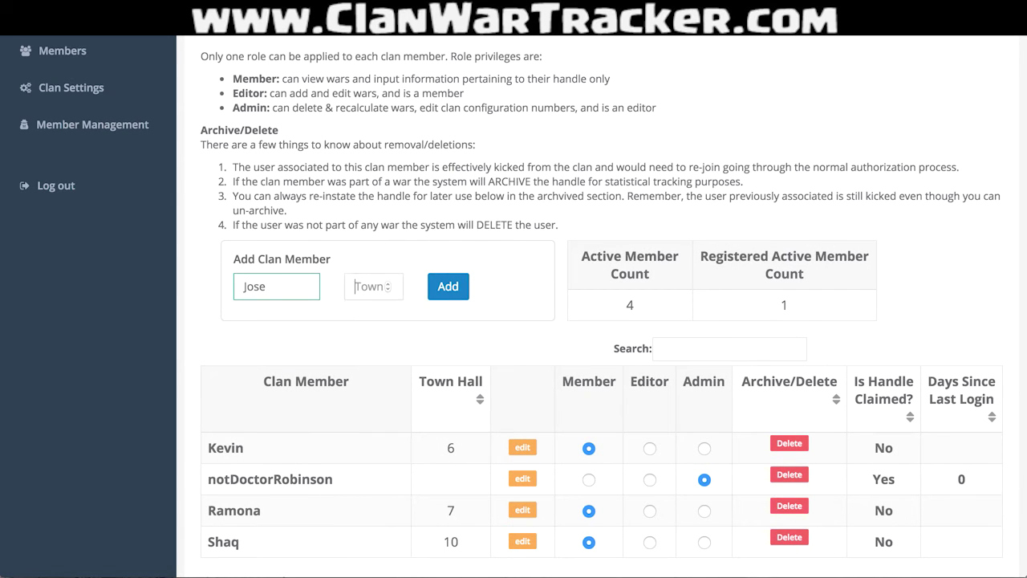
pyautogui.press('Tab')
pyautogui.write('9')
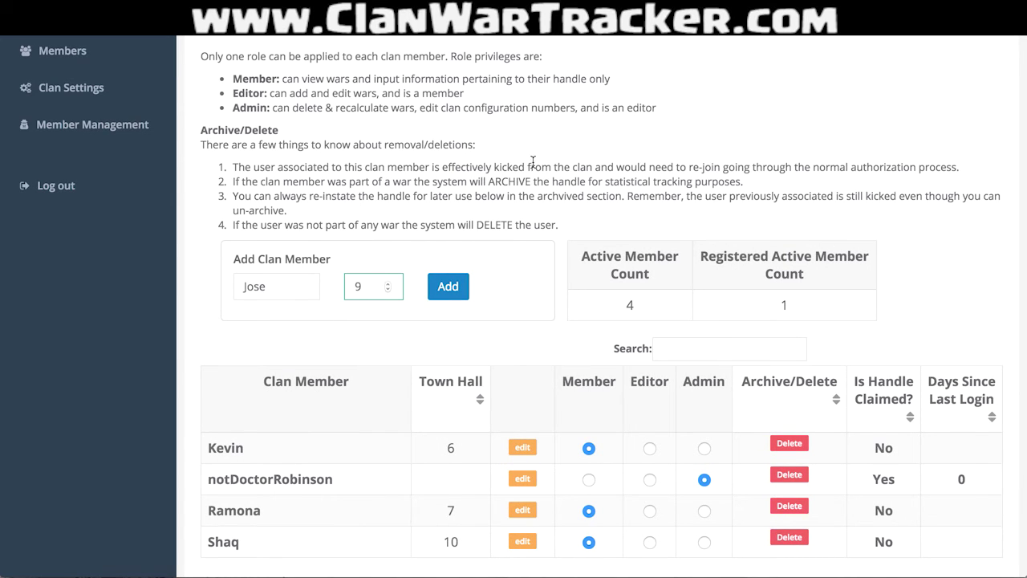
pyautogui.click(448, 287)
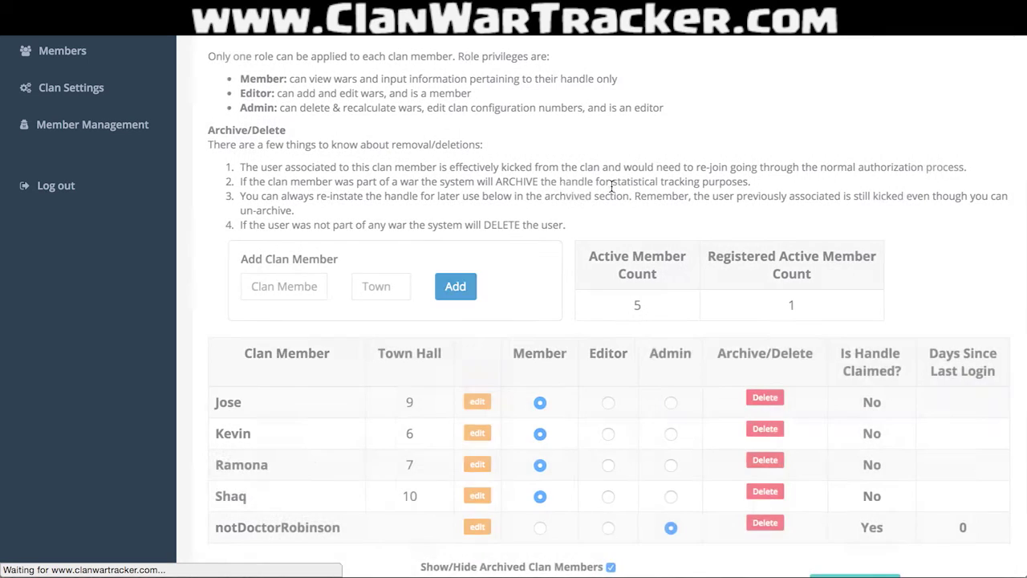
pyautogui.scroll(-3, 557, 193)
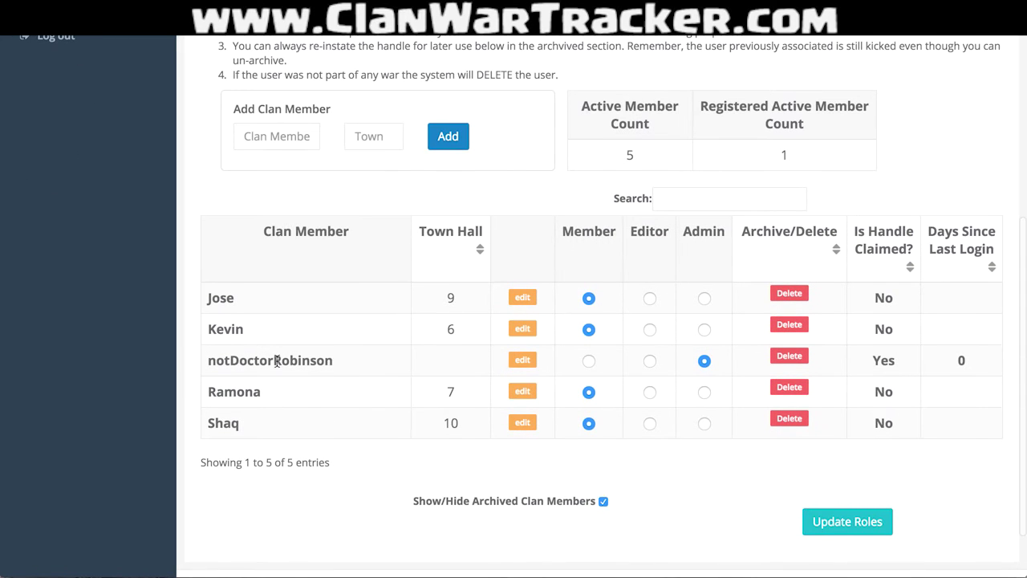
# Change the admin player's town hall level to 9 in the member list.
pyautogui.click(537, 366)
pyautogui.click(475, 386)
pyautogui.write('9')
pyautogui.click(545, 378)
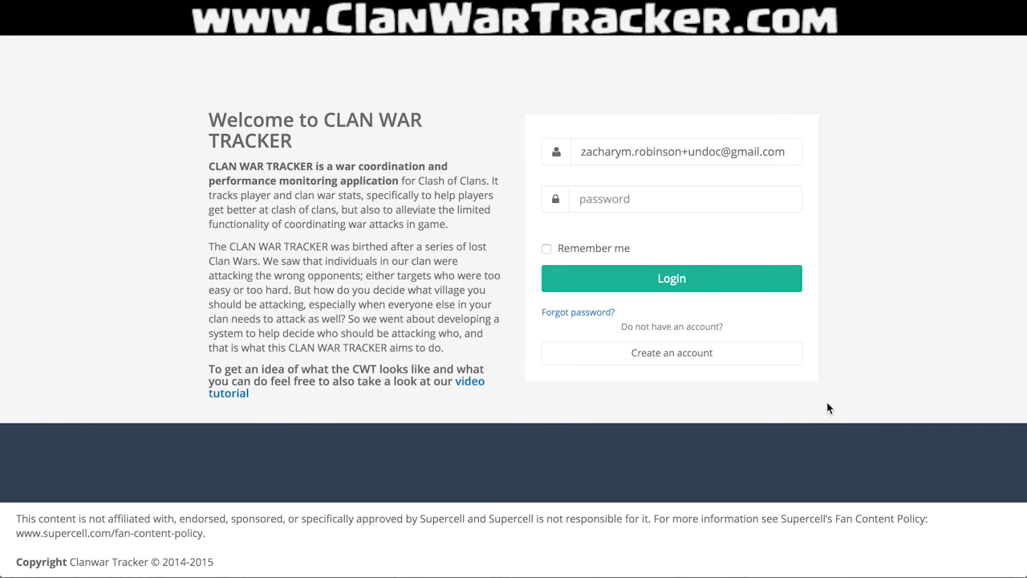
# Register another account with a new e-mail address and a matching password.
pyautogui.click(746, 357)
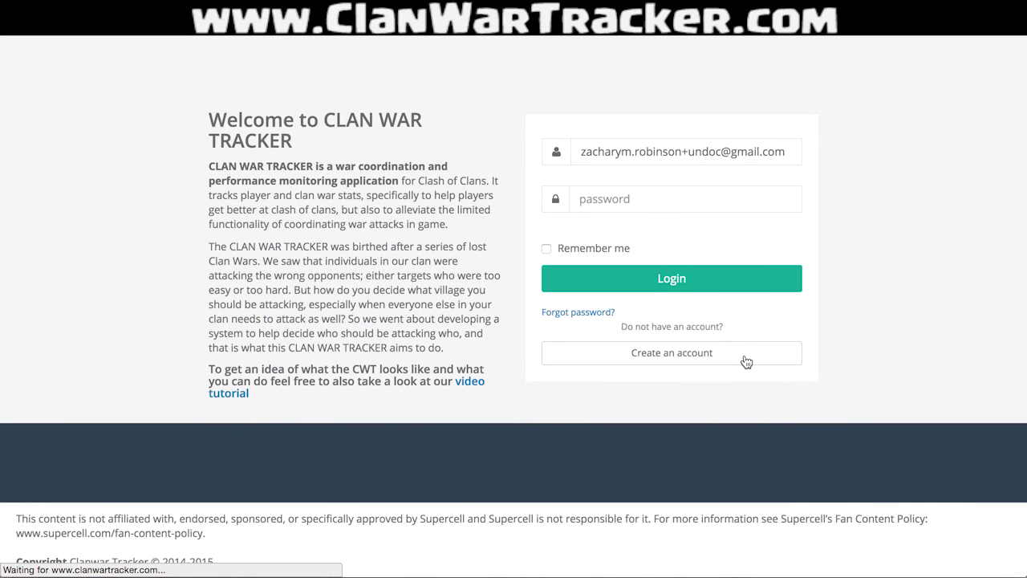
pyautogui.click(590, 164)
pyautogui.press('Tab')
pyautogui.write('123456')
pyautogui.press('Tab')
pyautogui.write('123456')
pyautogui.click(601, 290)
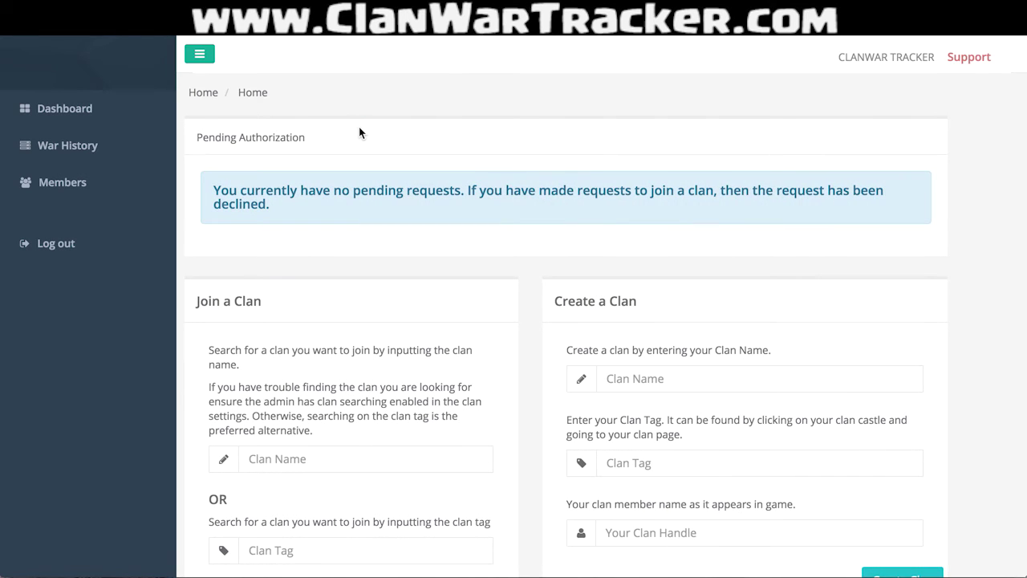
# Search clans by the name 'realdedicated'.
pyautogui.scroll(-3, 358, 132)
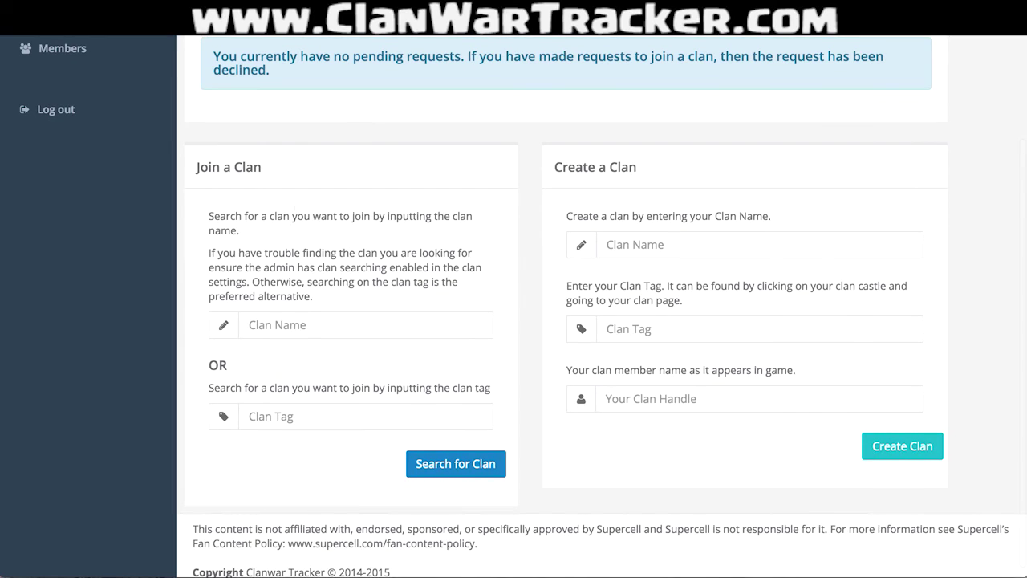
pyautogui.click(287, 415)
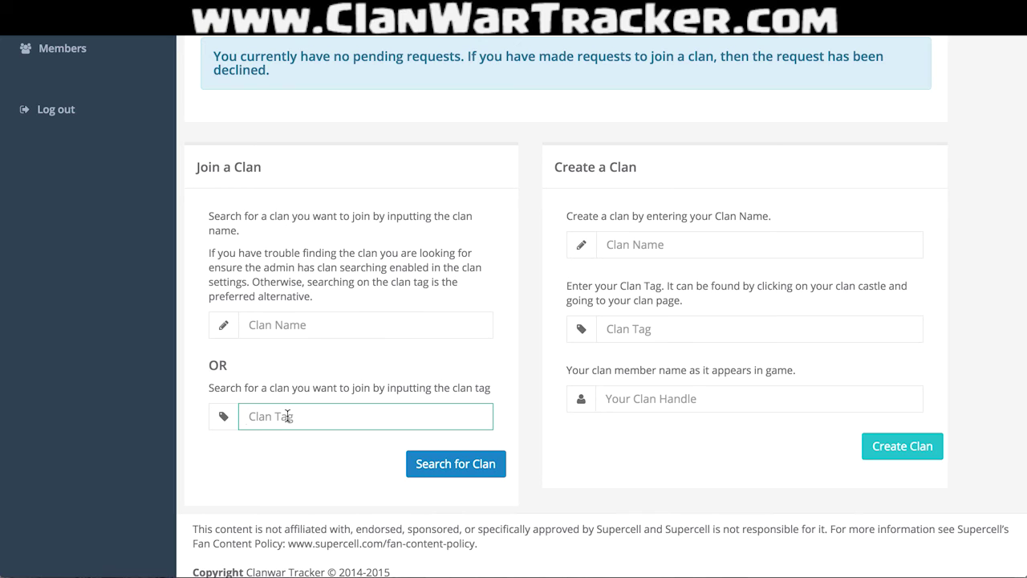
pyautogui.click(334, 333)
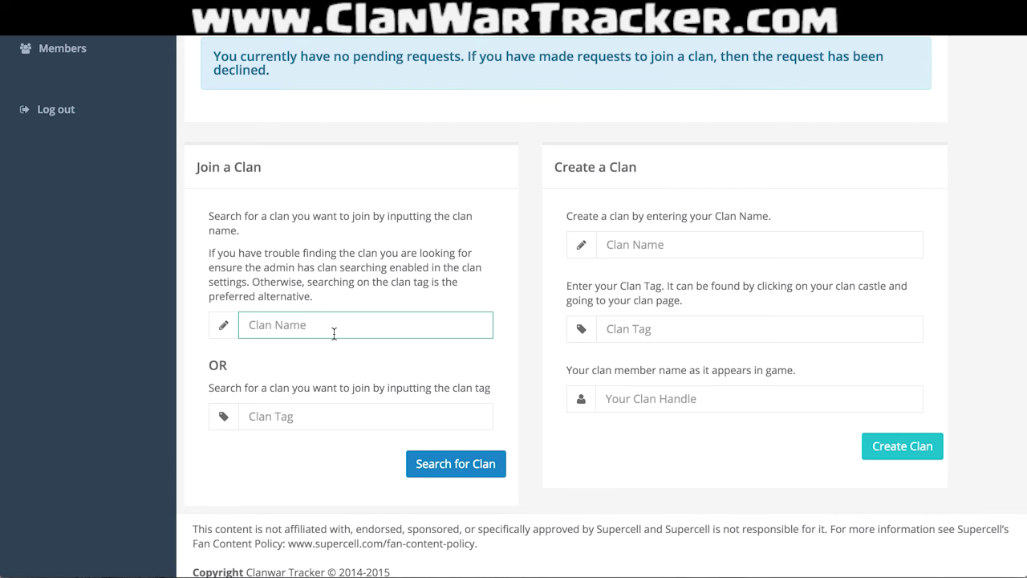
pyautogui.write('realdedicated')
pyautogui.click(452, 465)
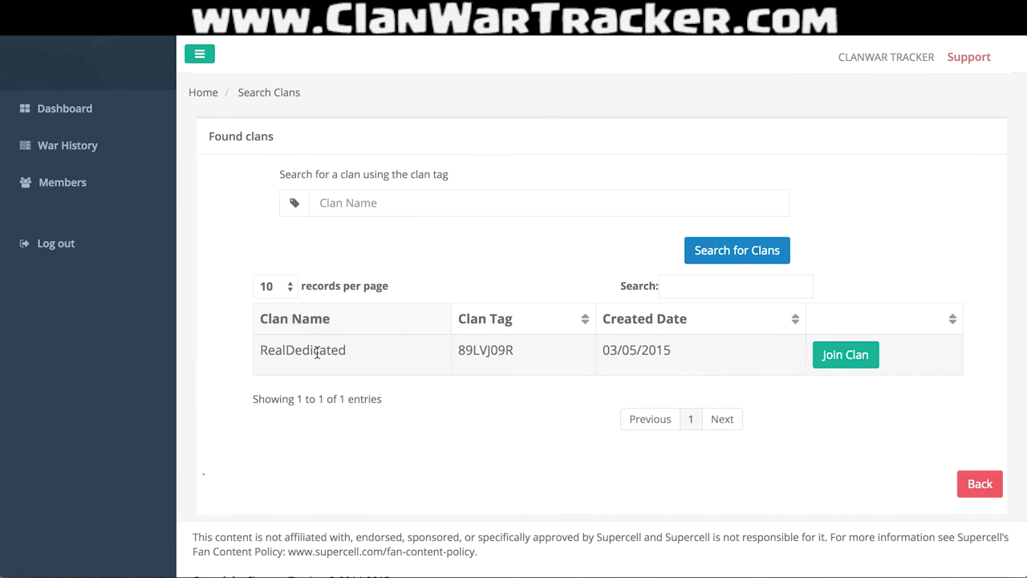
# Search the clan list for 'unreal', then for 'reddit'.
pyautogui.click(372, 203)
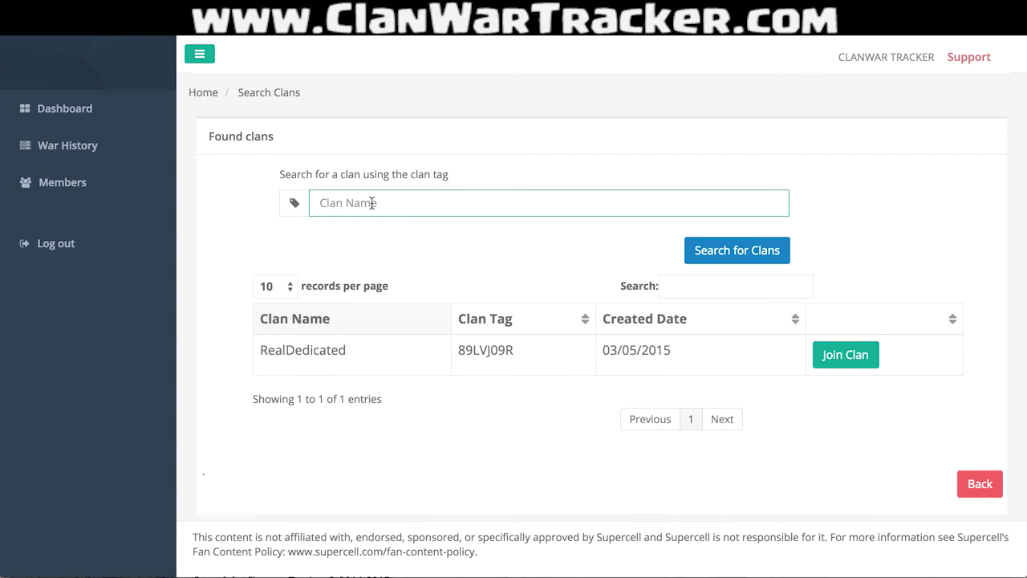
pyautogui.write('unreal')
pyautogui.press('Return')
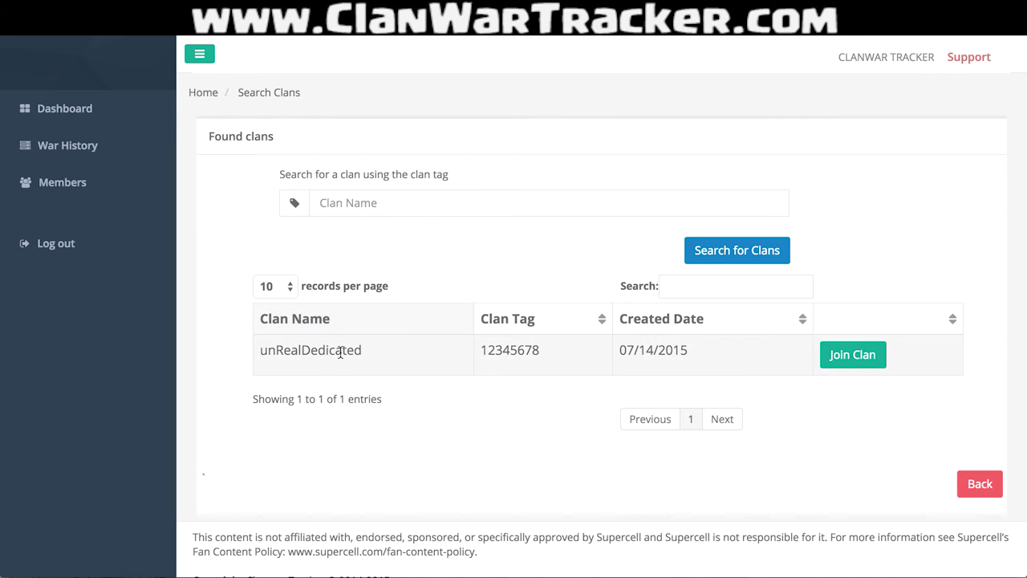
pyautogui.click(321, 200)
pyautogui.write('reddit')
pyautogui.press('Return')
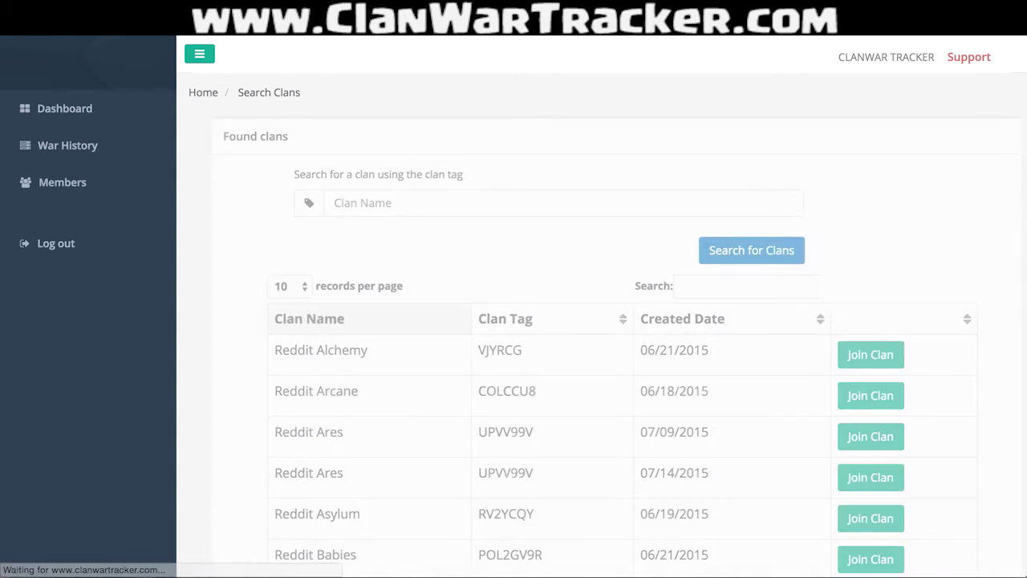
# Search 'unreal' again and open the join request for unRealDedicated.
pyautogui.scroll(-2, 566, 351)
pyautogui.scroll(-8, 566, 350)
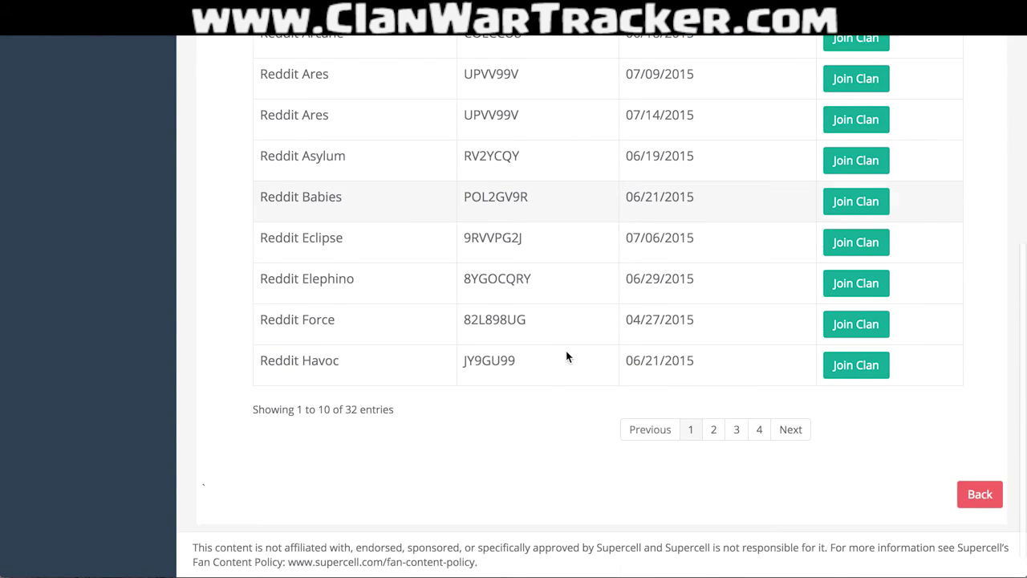
pyautogui.scroll(5, 476, 389)
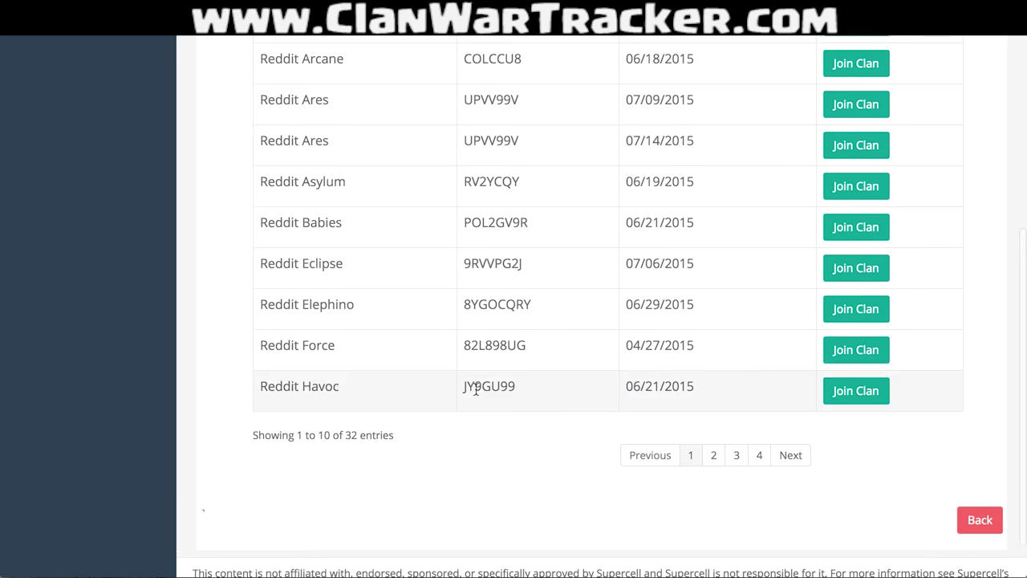
pyautogui.scroll(5, 476, 389)
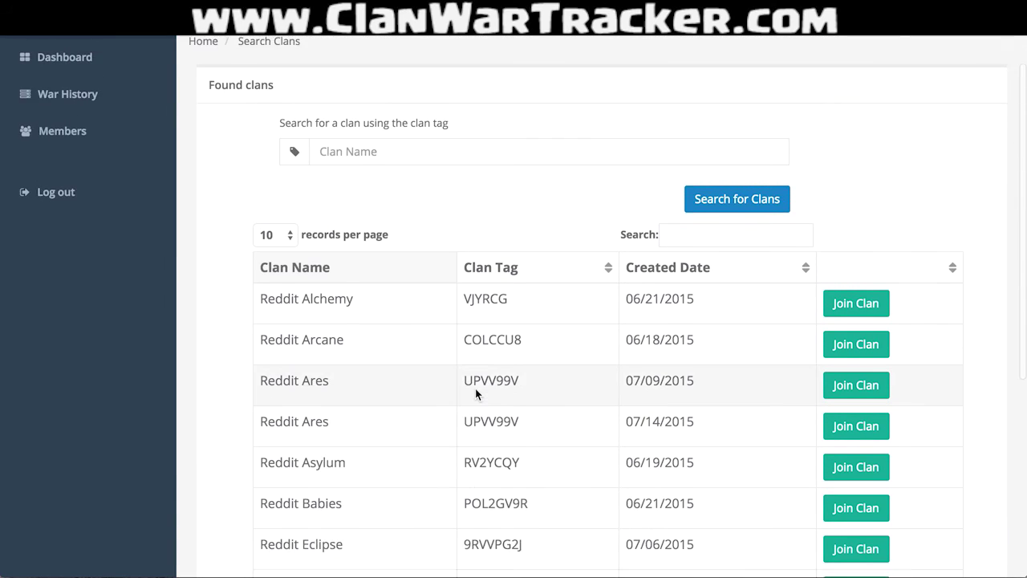
pyautogui.click(394, 206)
pyautogui.write('unreal')
pyautogui.press('Return')
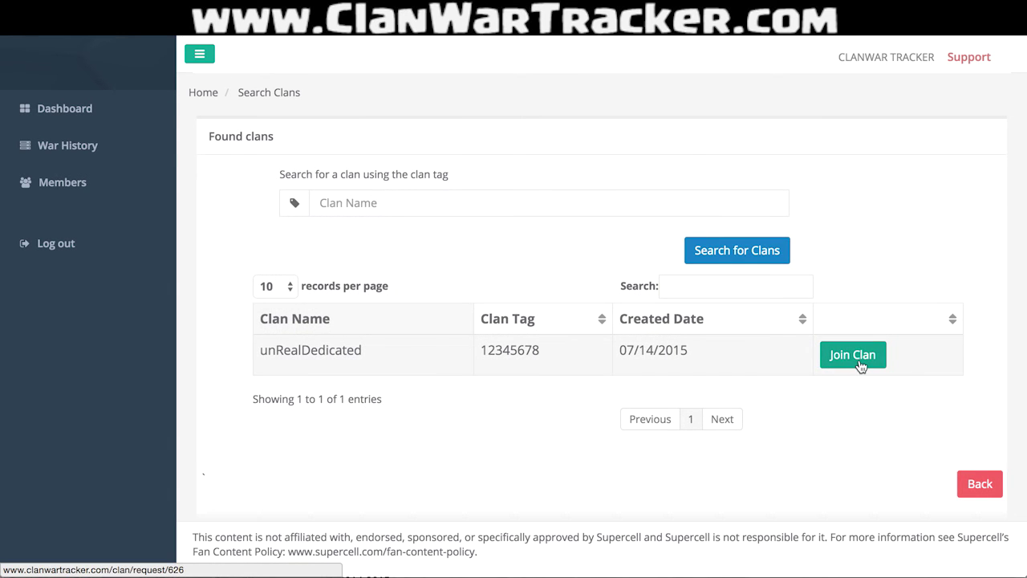
pyautogui.click(858, 360)
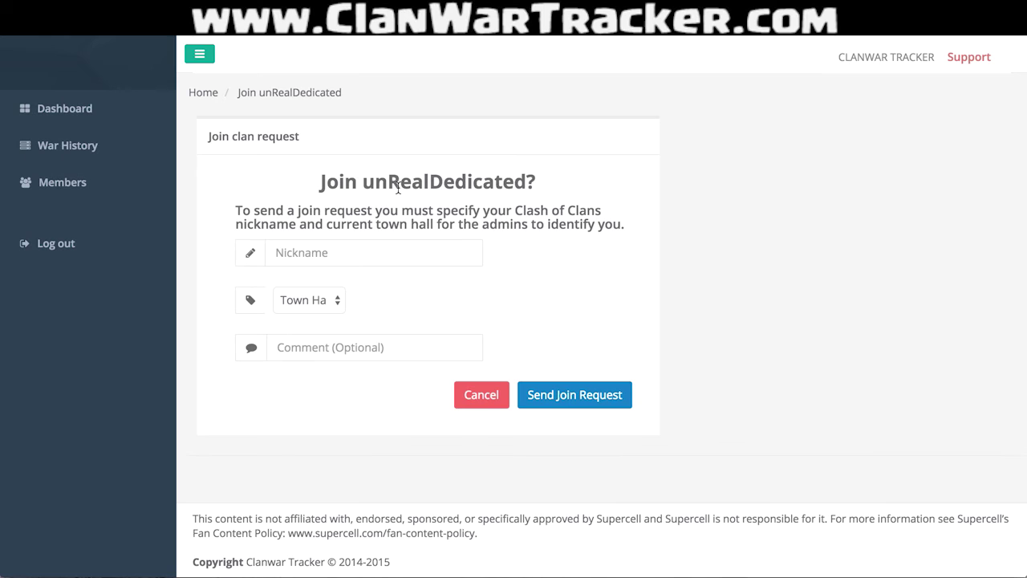
# Request to join with the player's nickname, town hall 9 and comment 'Hey Guys! I'm new to your clan'.
pyautogui.click(385, 252)
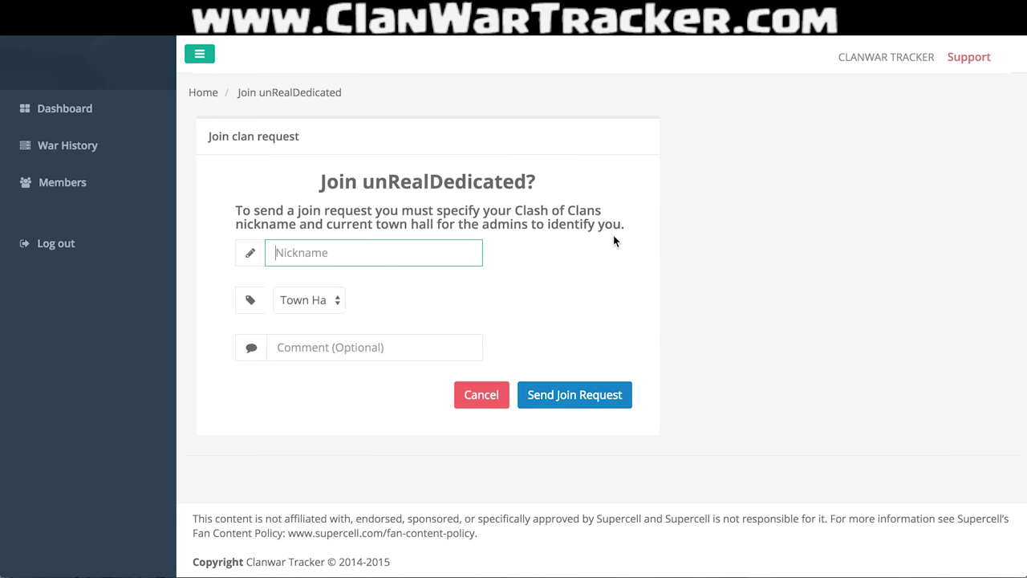
pyautogui.write('unRe')
pyautogui.write('DoctorRobinson')
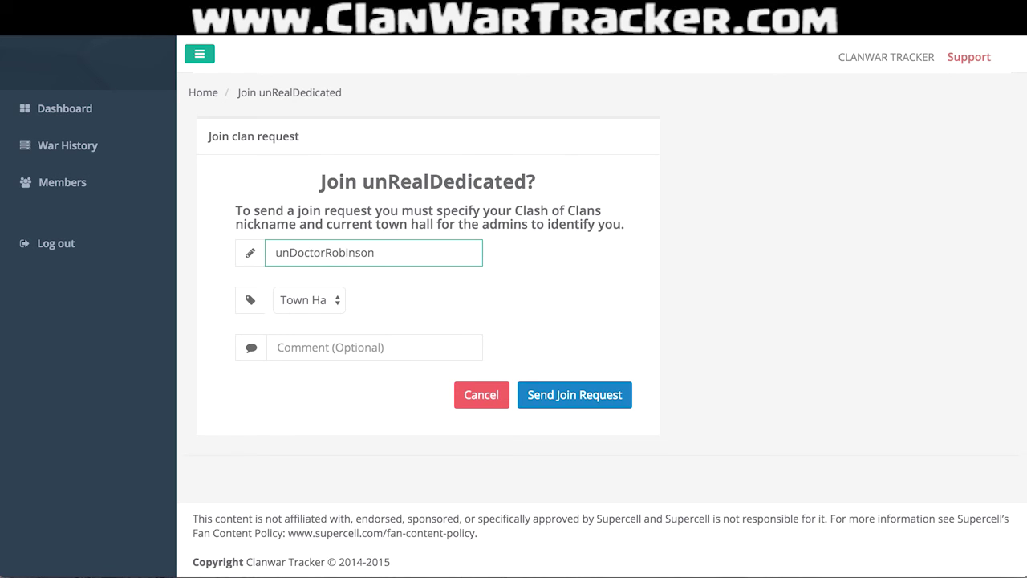
pyautogui.click(319, 301)
pyautogui.click(312, 337)
pyautogui.click(353, 355)
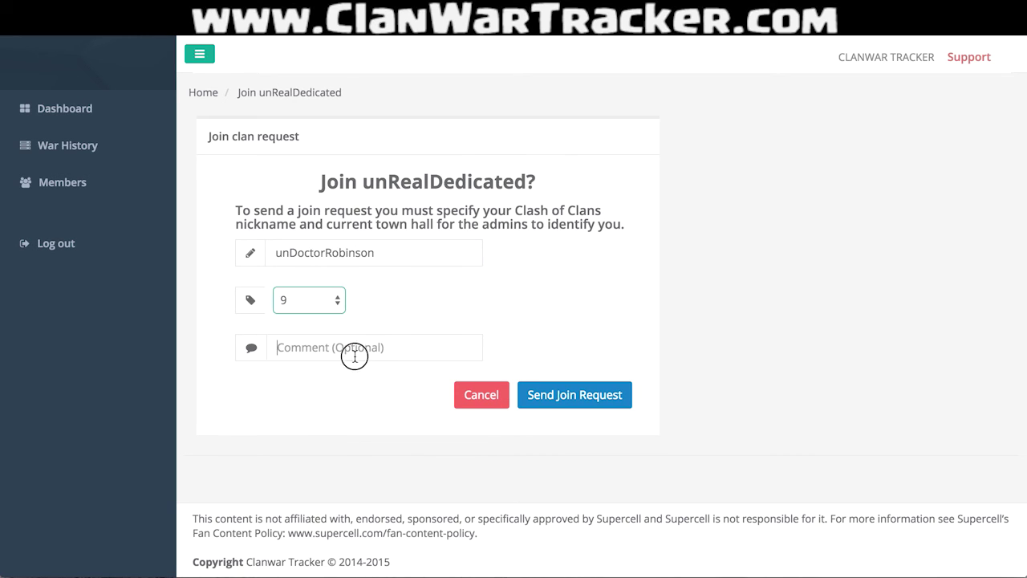
pyautogui.write("Hey Guys! I'm new to your clan!")
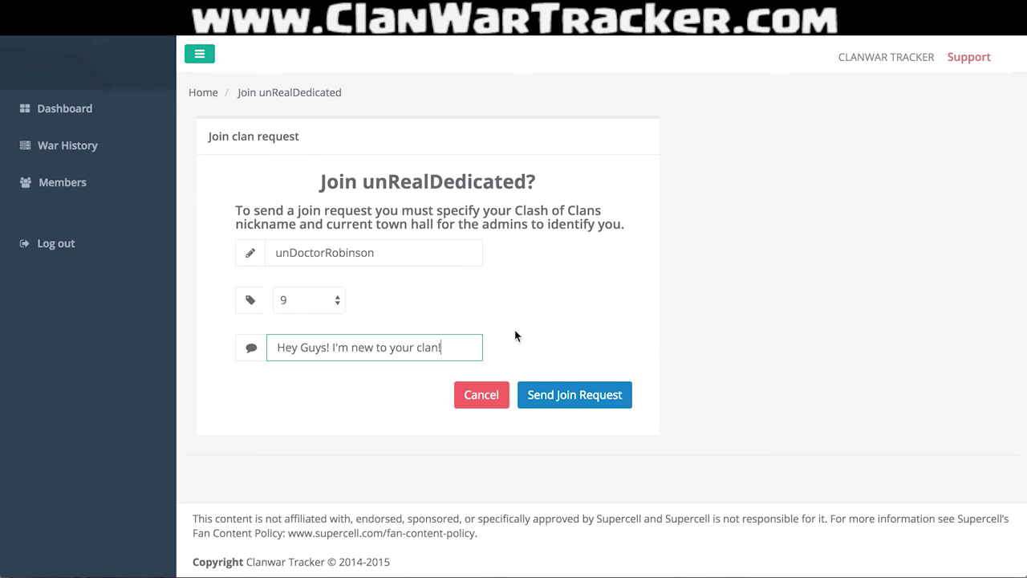
pyautogui.click(577, 394)
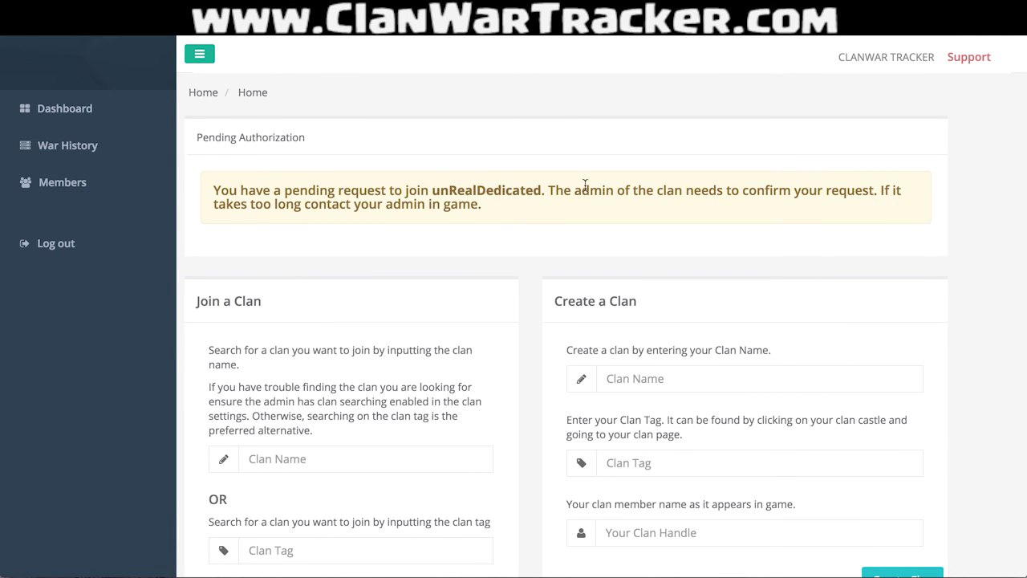
pyautogui.scroll(-3, 813, 349)
pyautogui.scroll(2, 813, 349)
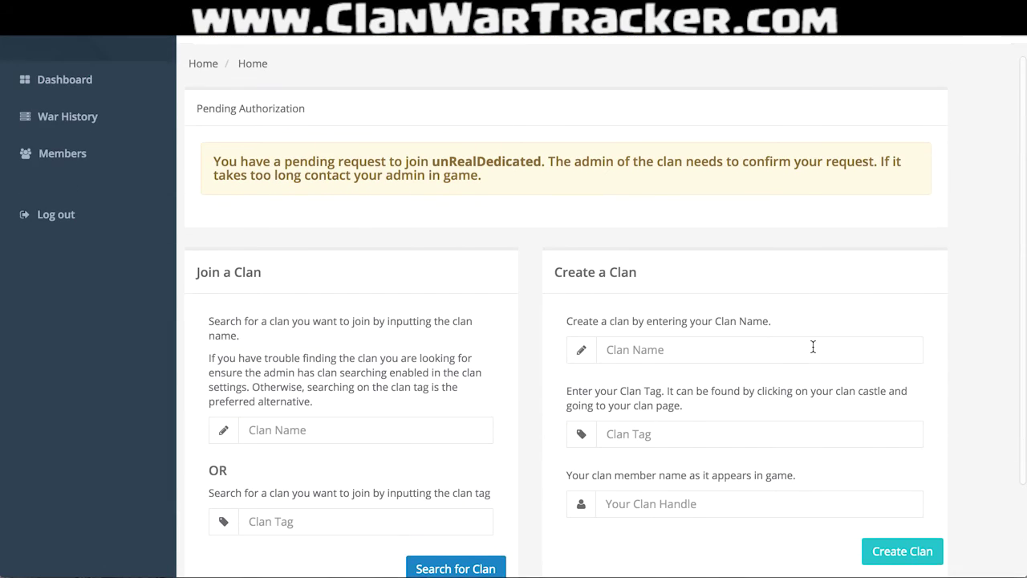
pyautogui.scroll(-1, 813, 347)
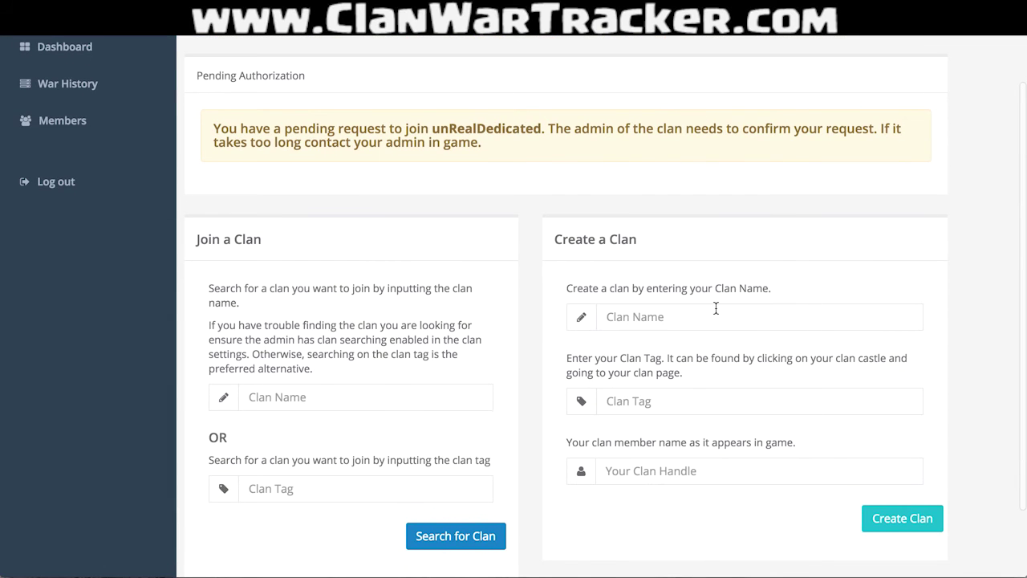
pyautogui.scroll(2, 715, 306)
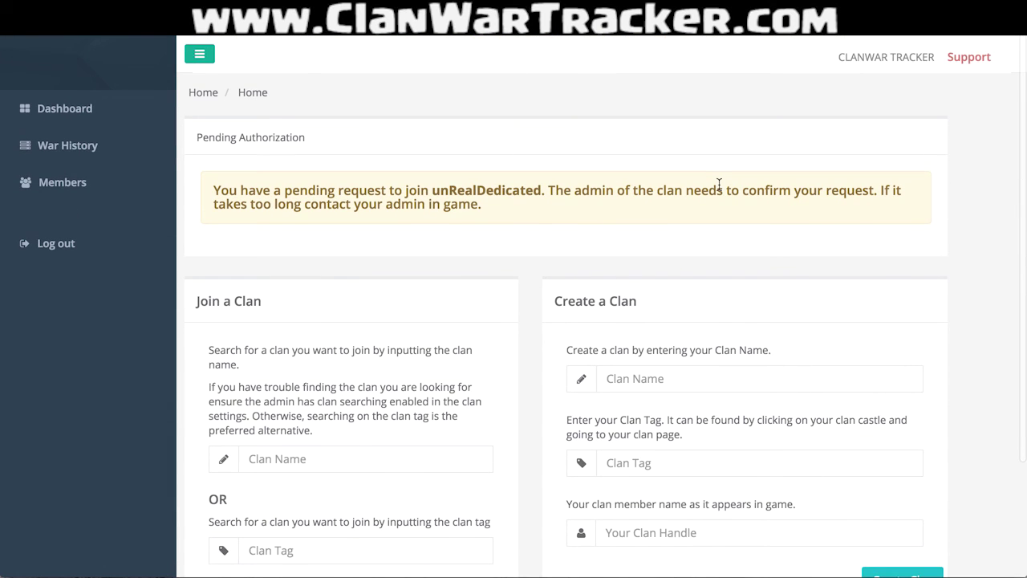
pyautogui.scroll(-2, 718, 184)
pyautogui.scroll(2, 718, 184)
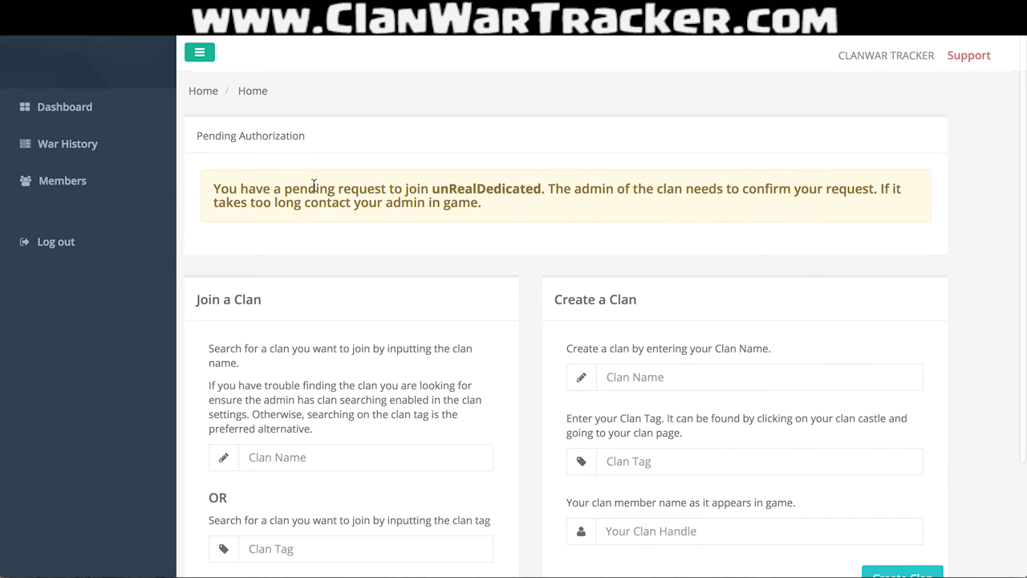
# Switch to the admin account and approve the new player's join request from notifications.
pyautogui.click(70, 244)
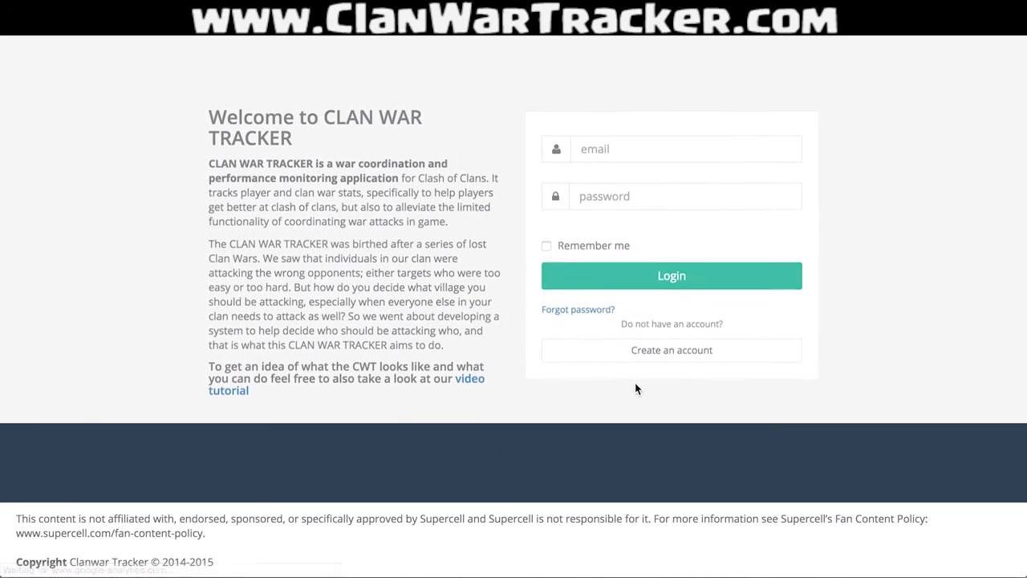
pyautogui.click(616, 151)
pyautogui.click(634, 176)
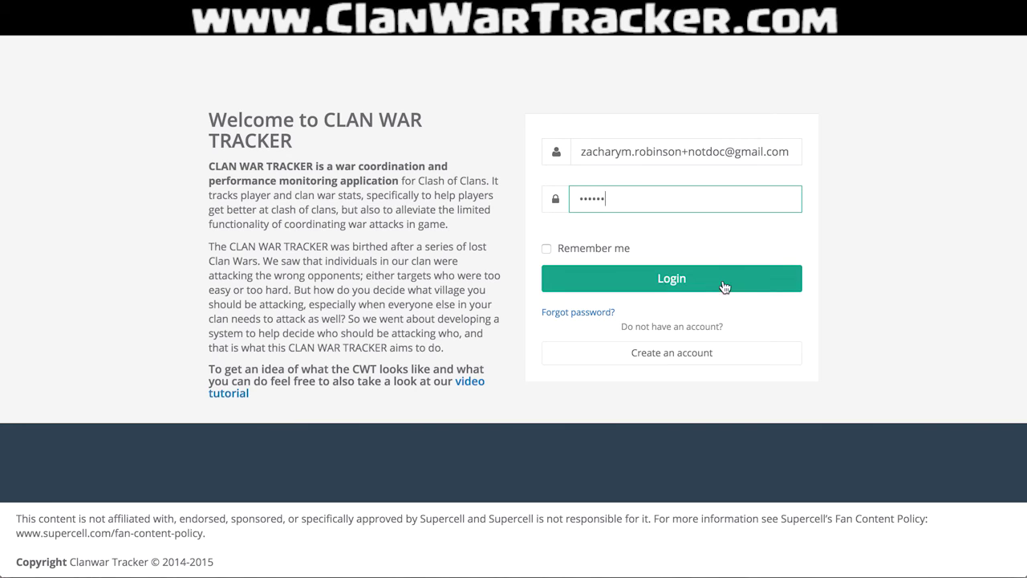
pyautogui.click(722, 281)
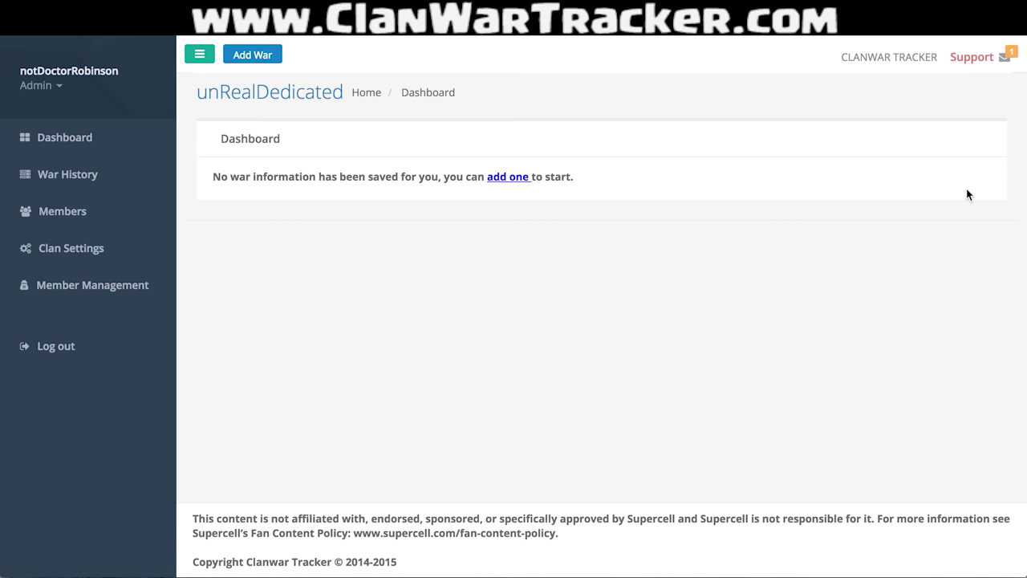
pyautogui.click(1004, 59)
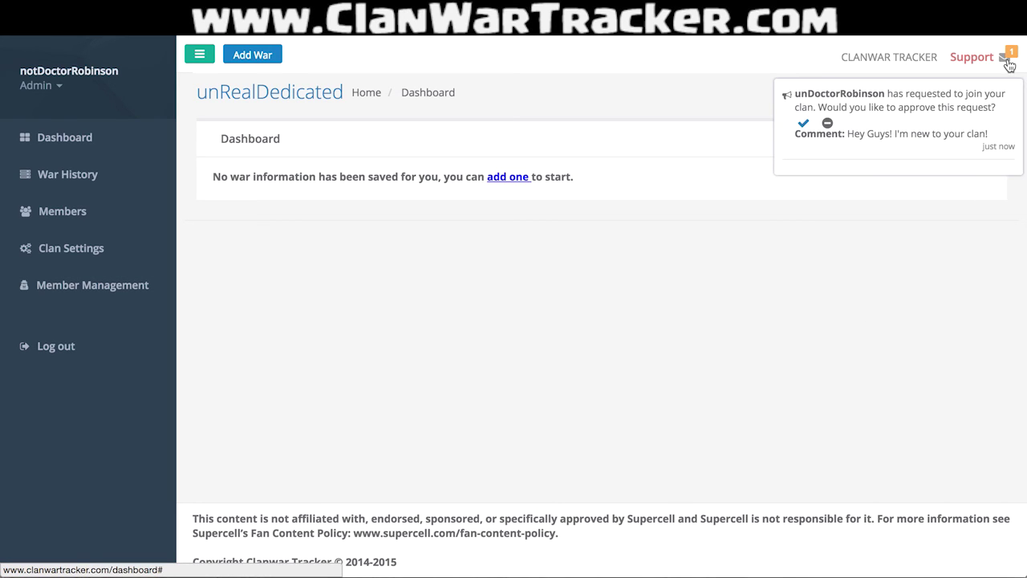
pyautogui.click(802, 124)
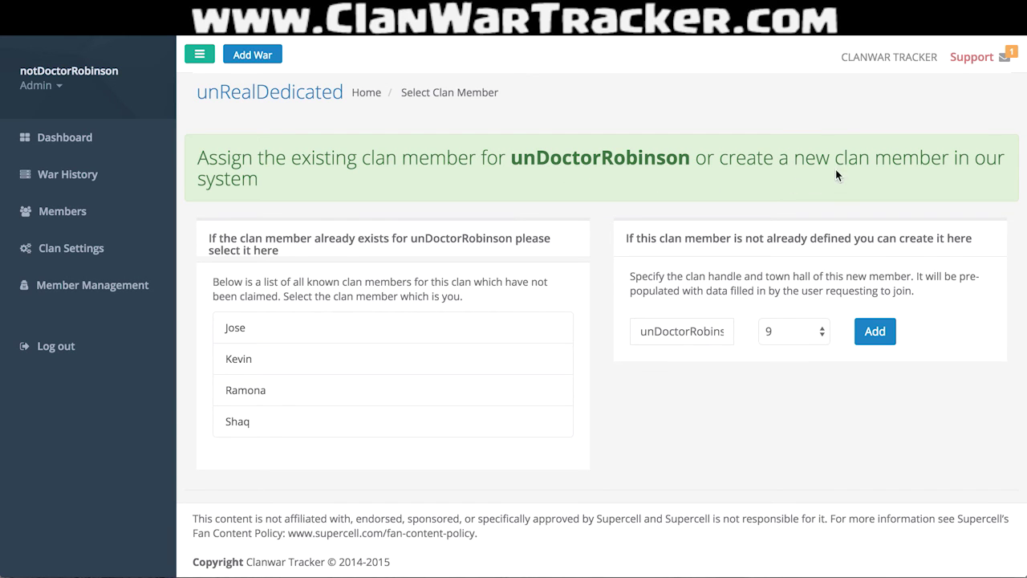
# Review the requester's prefilled clan handle and leave it unchanged.
pyautogui.click(686, 331)
pyautogui.doubleClick(686, 332)
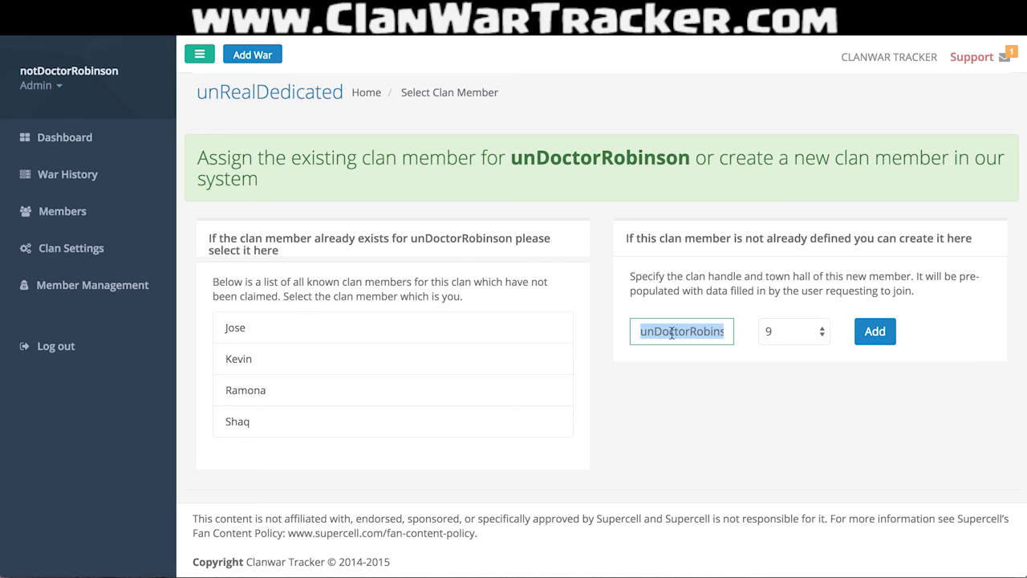
pyautogui.click(711, 332)
pyautogui.moveTo(717, 330); pyautogui.dragTo(908, 324)
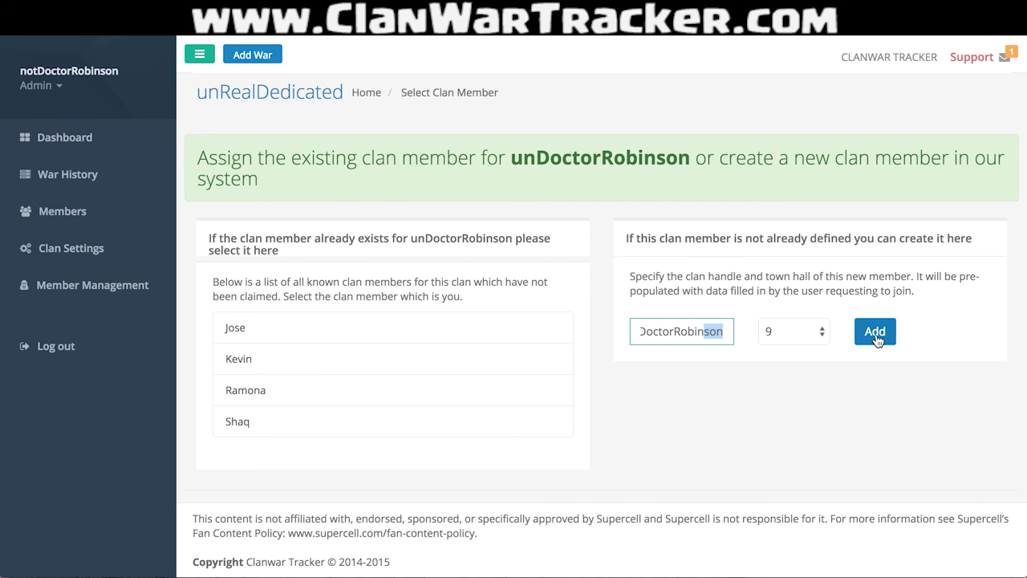
pyautogui.click(705, 276)
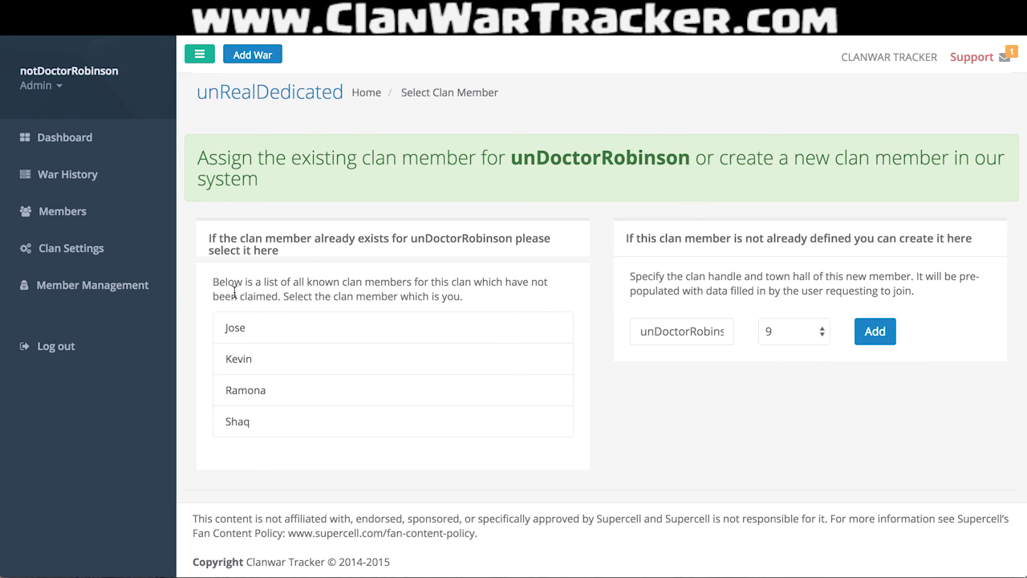
# Cancel binding to an existing member and add the requester as a new clan member.
pyautogui.click(278, 333)
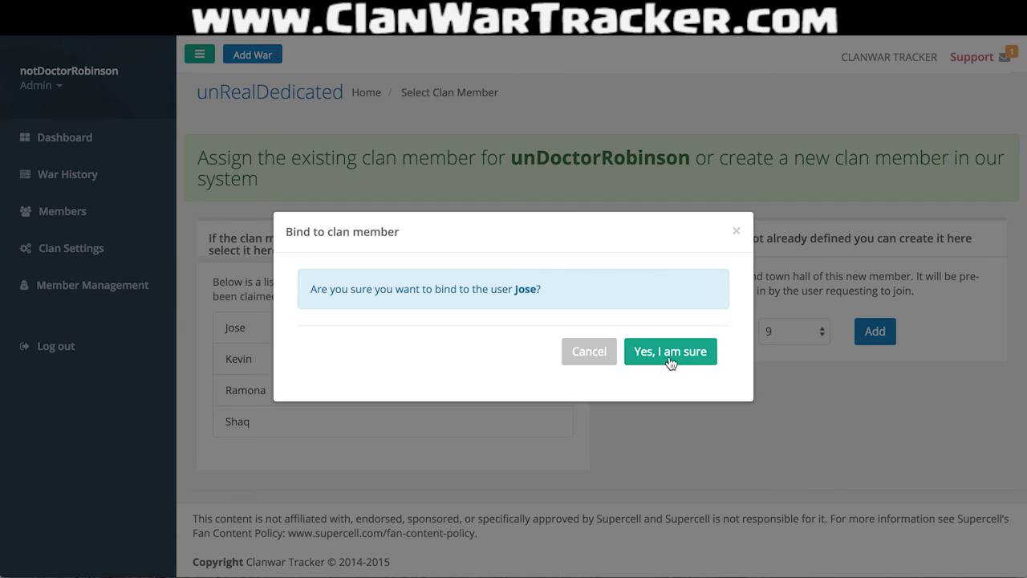
pyautogui.click(577, 357)
pyautogui.click(886, 329)
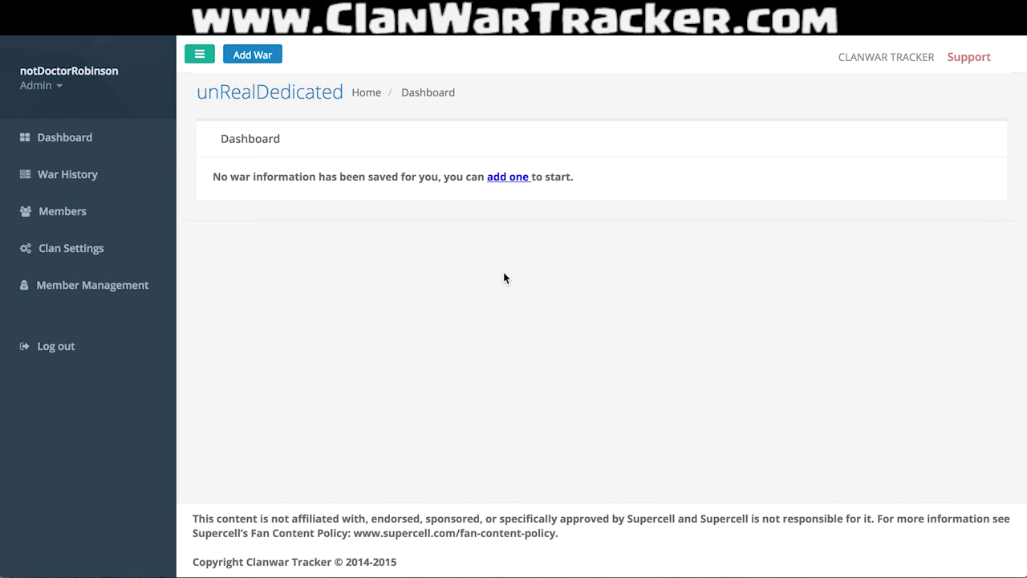
pyautogui.click(119, 285)
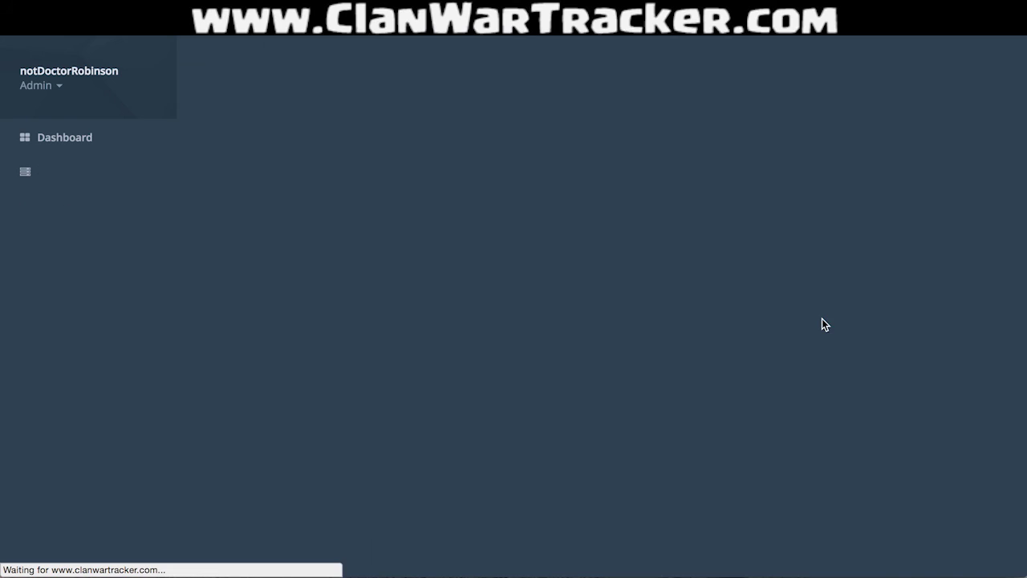
pyautogui.scroll(-3, 821, 324)
pyautogui.scroll(-1, 822, 323)
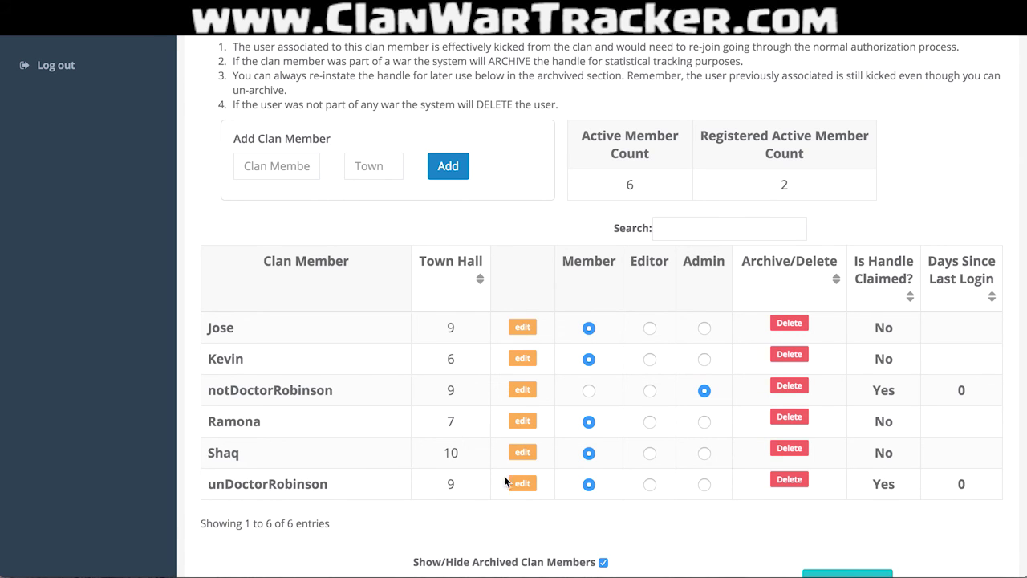
pyautogui.click(704, 484)
pyautogui.click(649, 484)
pyautogui.click(651, 454)
pyautogui.click(650, 422)
pyautogui.click(650, 359)
pyautogui.click(650, 328)
pyautogui.click(703, 485)
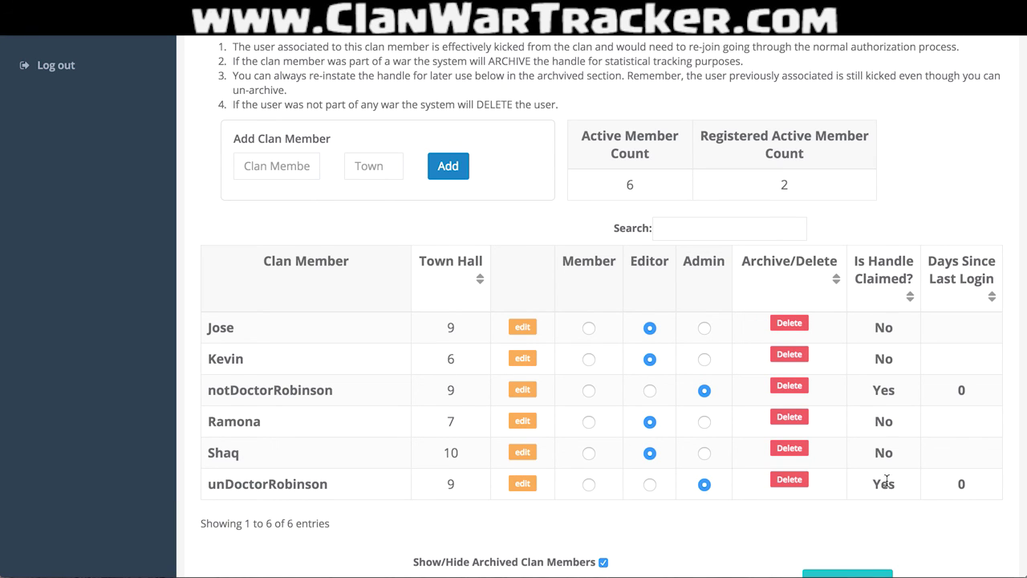
pyautogui.scroll(-2, 946, 437)
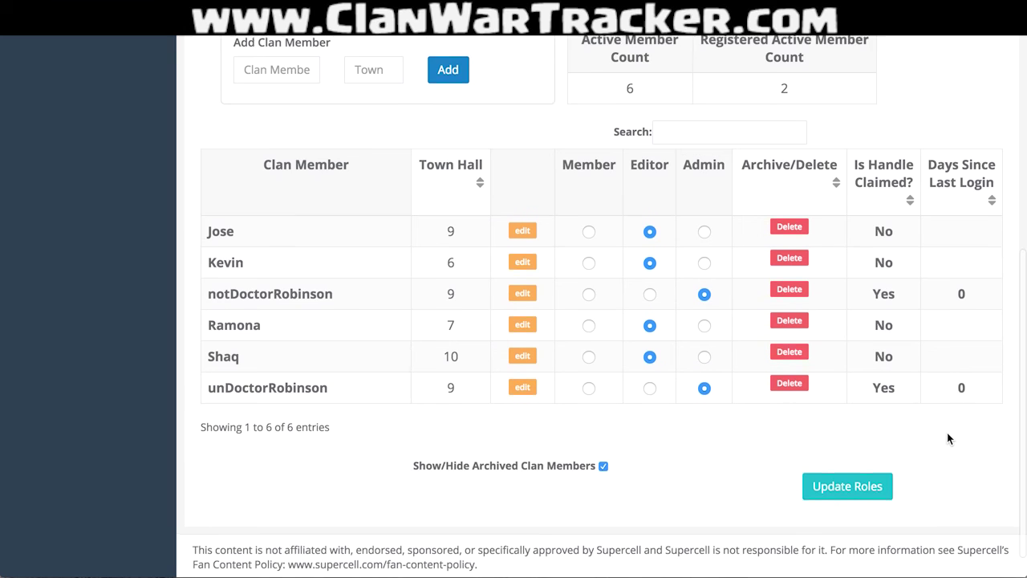
pyautogui.click(844, 486)
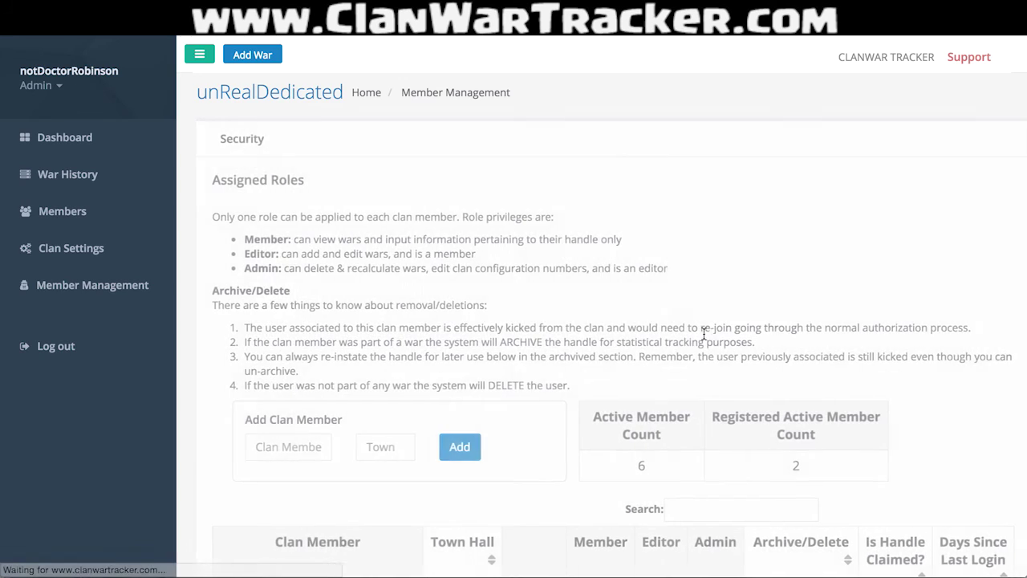